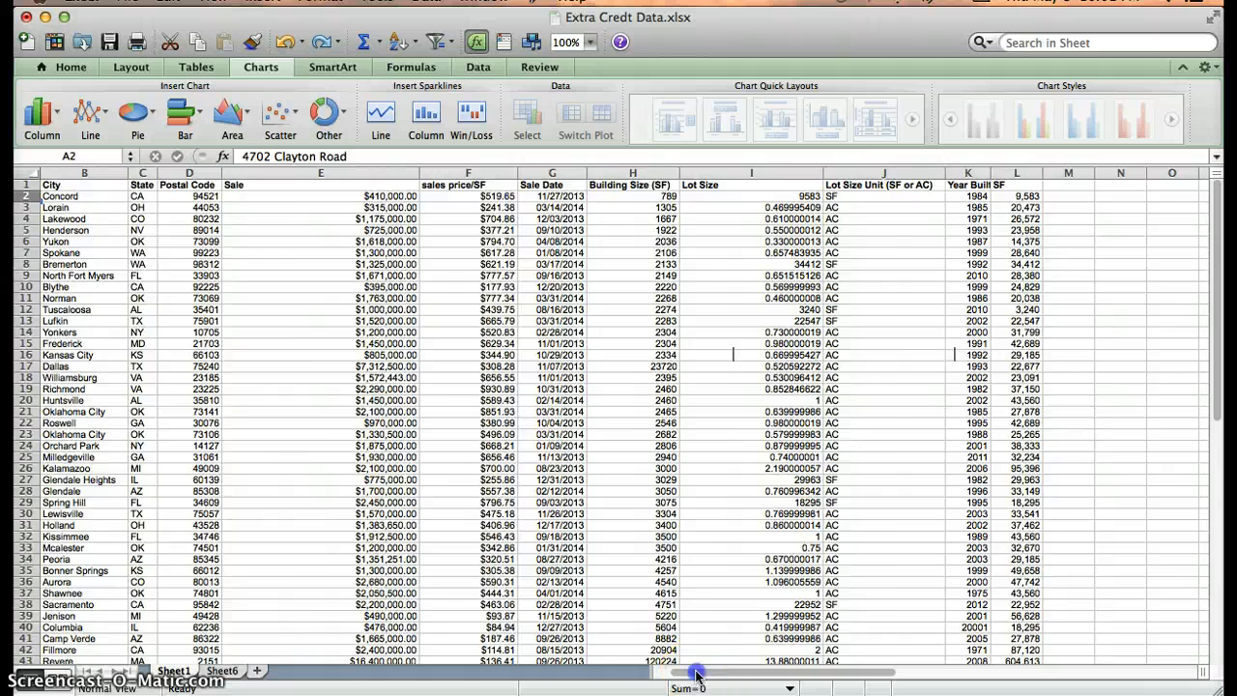
# Start a CONCATENATE formula in cell M2 for the combined address.
pyautogui.hscroll(-3, 693, 677)
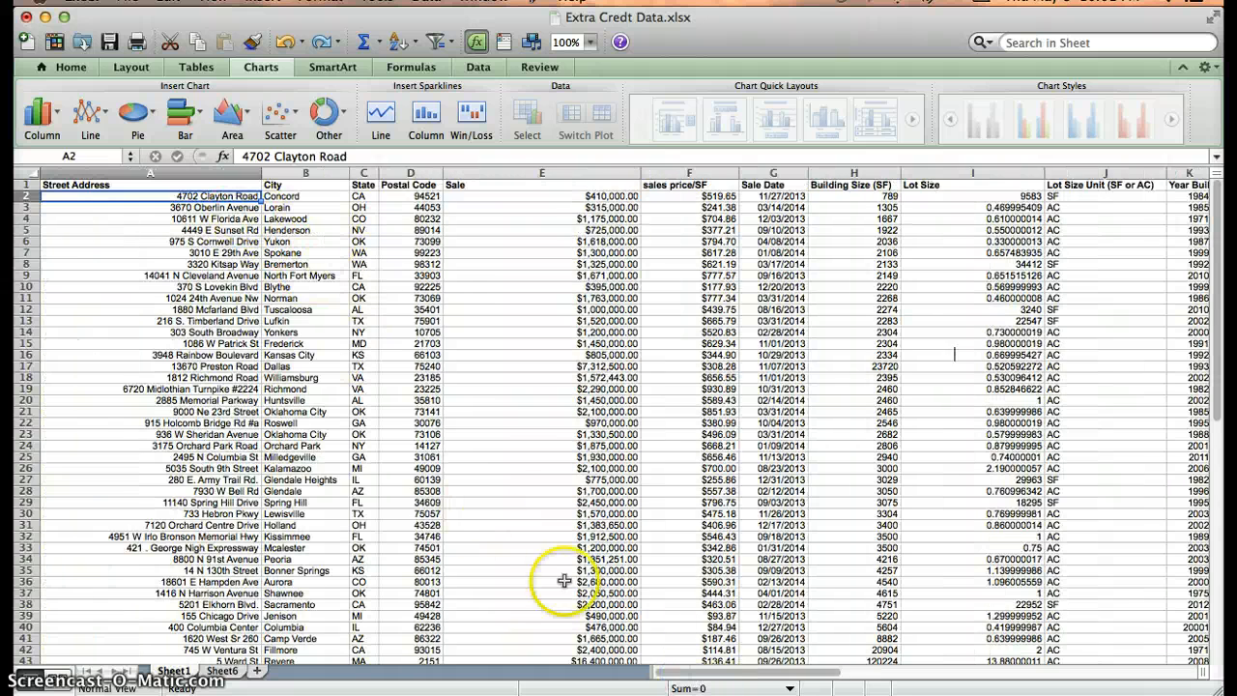
pyautogui.hscroll(2, 706, 675)
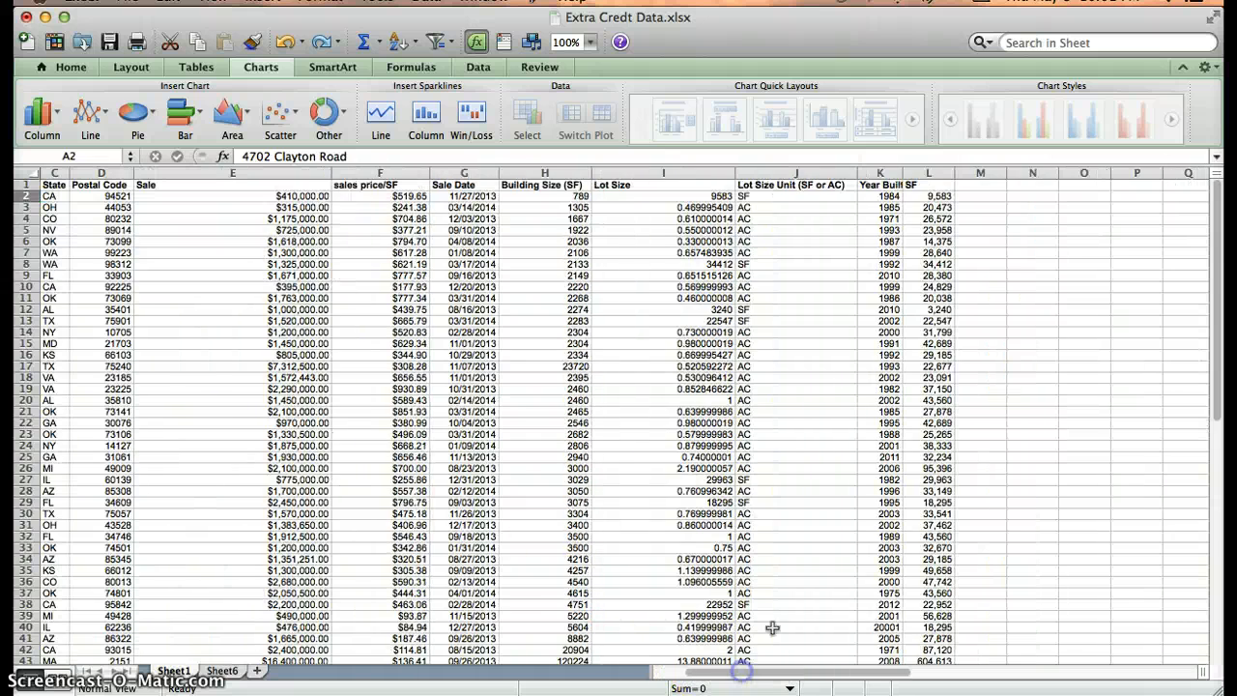
pyautogui.click(986, 196)
pyautogui.write('=')
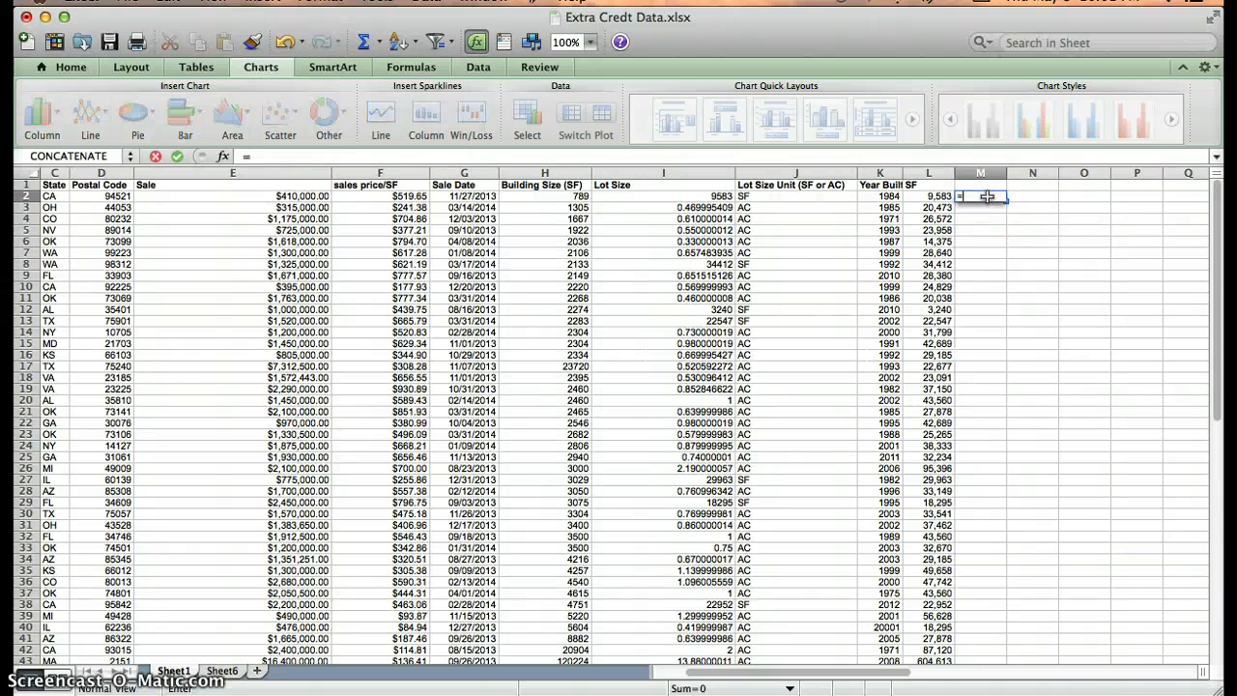
pyautogui.write('conCATENATE')
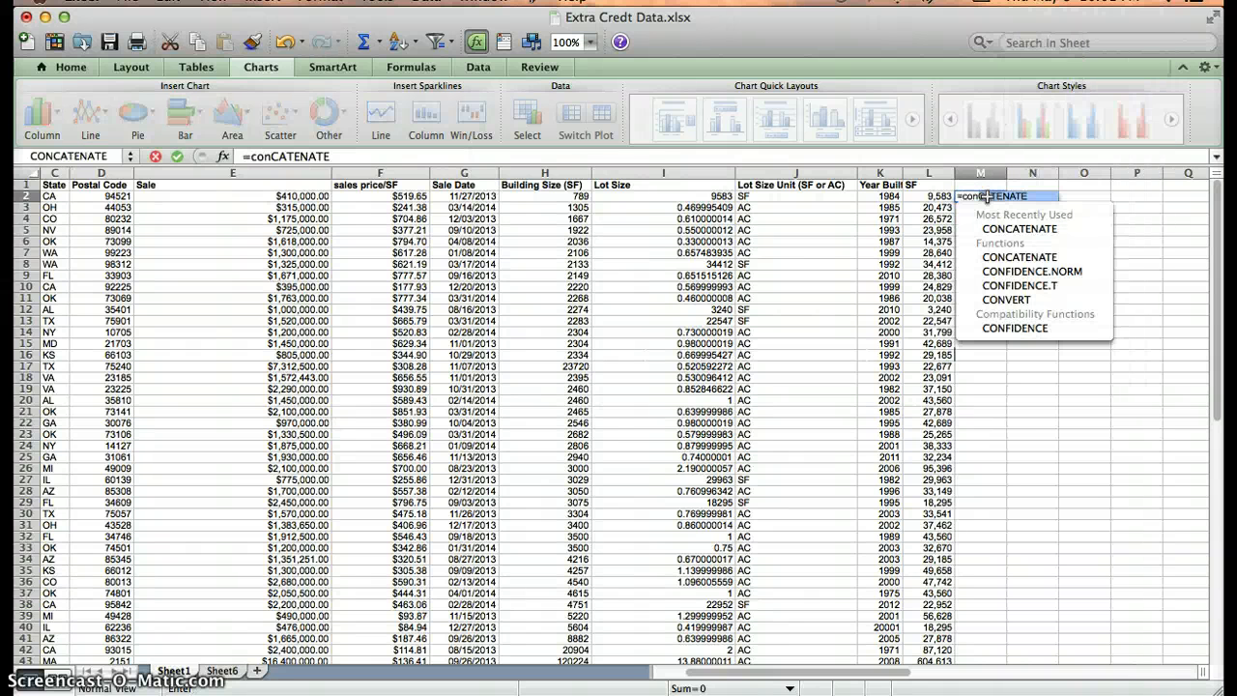
pyautogui.doubleClick(1015, 229)
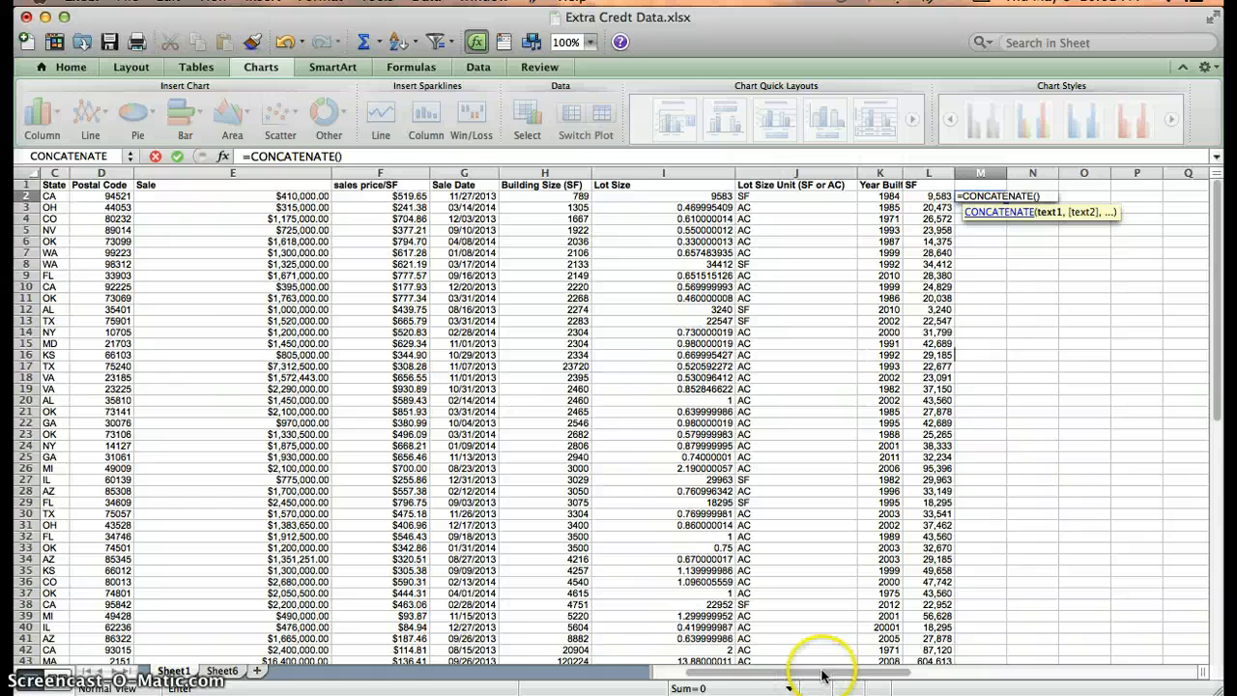
pyautogui.moveTo(822, 674); pyautogui.dragTo(712, 673)
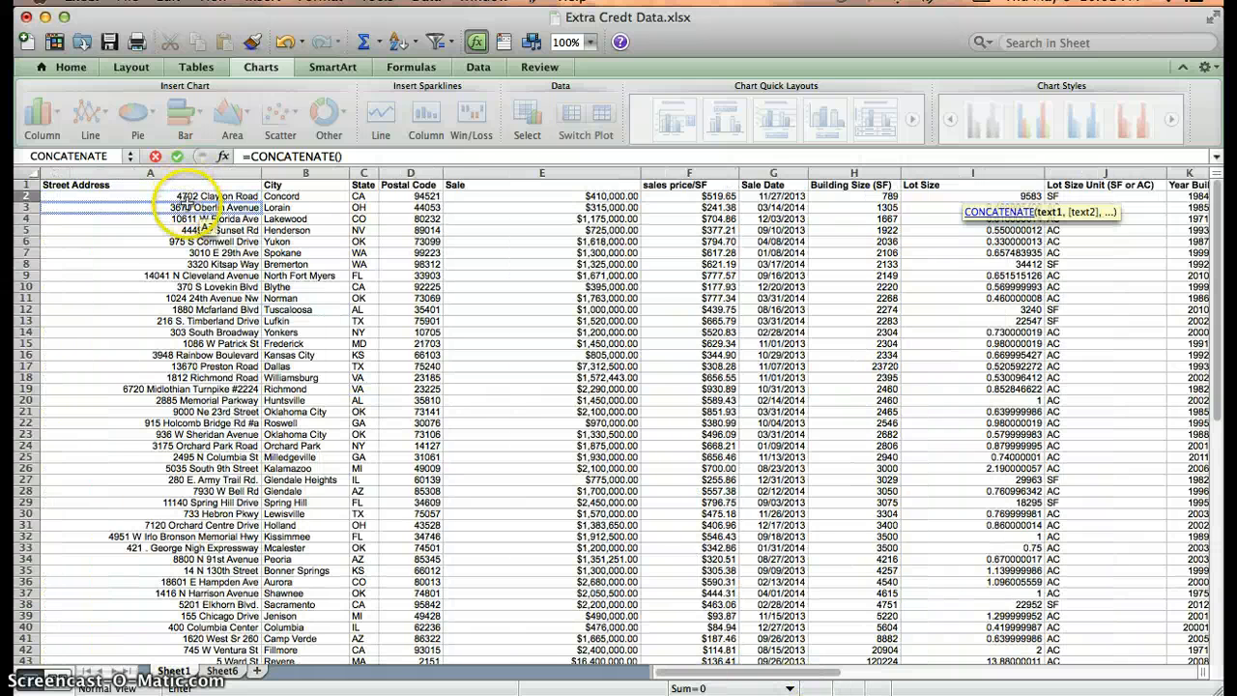
# Complete the formula as =CONCATENATE(A2,B2,C2,D2) joining address, city, state and postal code.
pyautogui.click(193, 197)
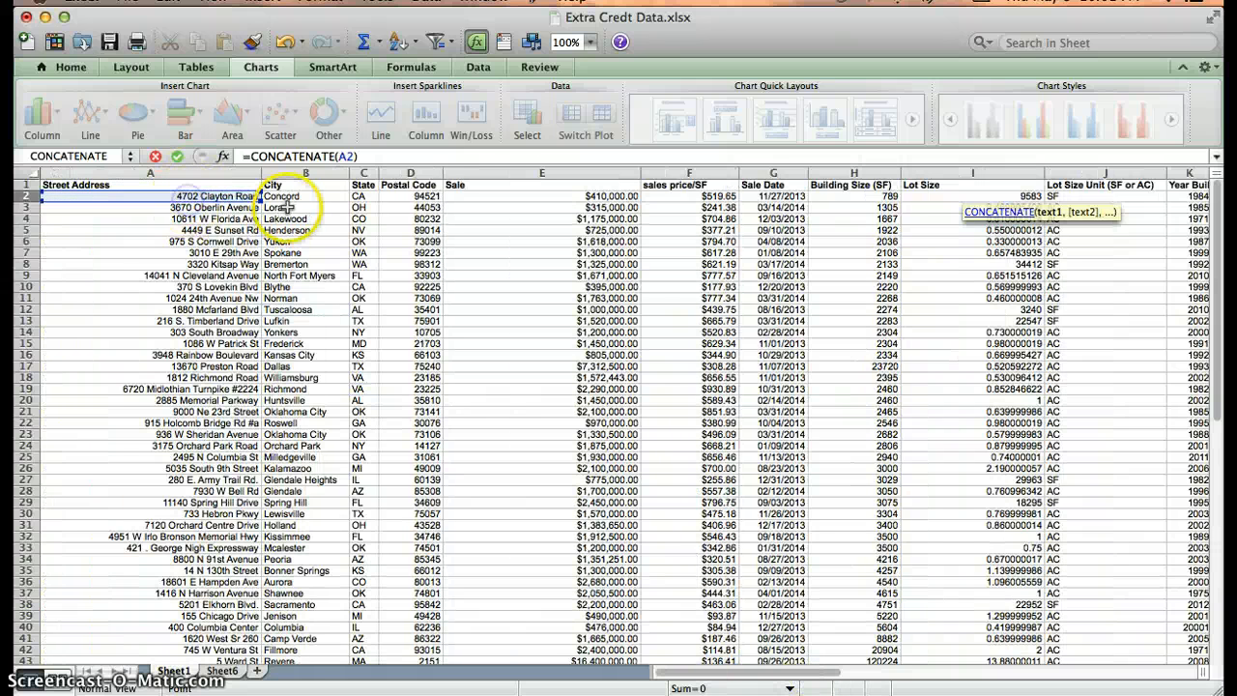
pyautogui.write(',')
pyautogui.click(290, 197)
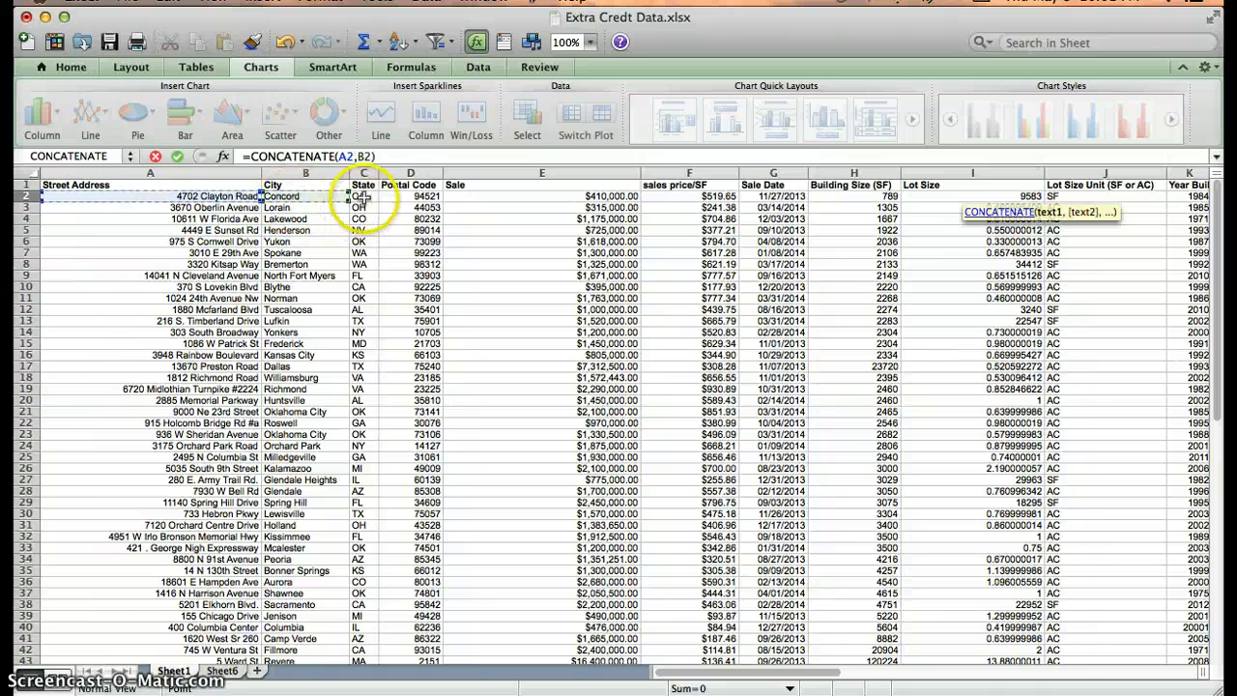
pyautogui.write(',')
pyautogui.click(363, 197)
pyautogui.write(',')
pyautogui.click(406, 197)
pyautogui.press('Return')
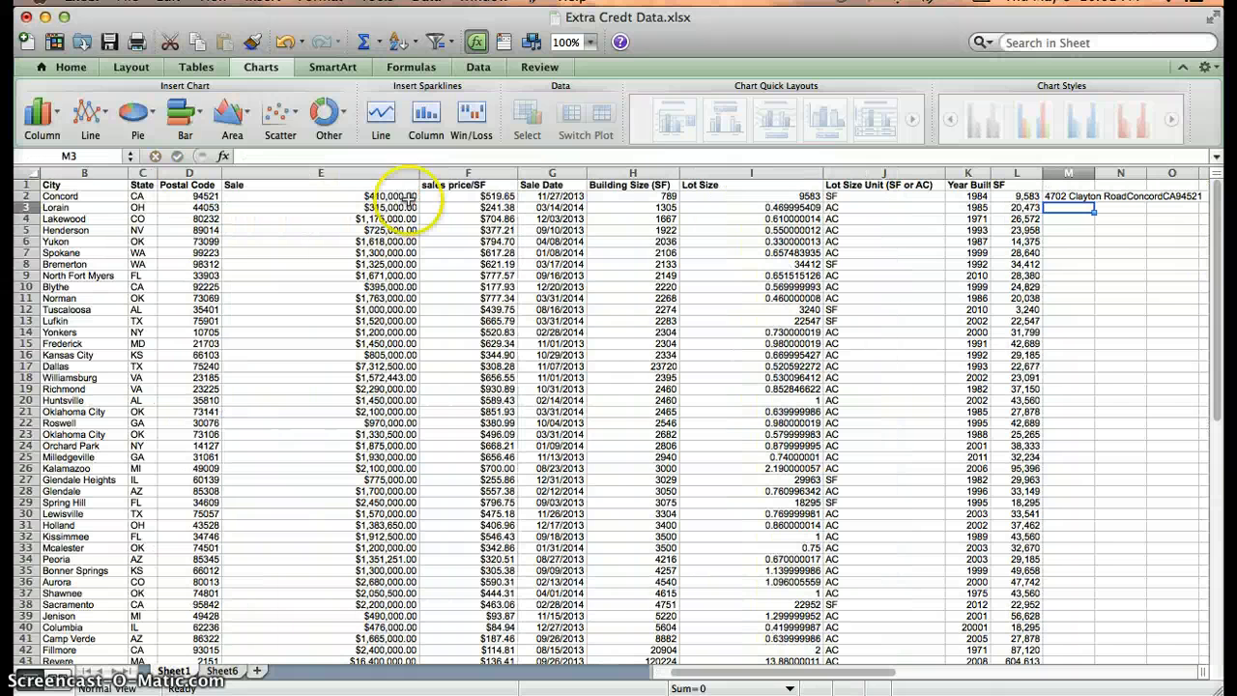
# Copy the M2 formula down column M to row 44 and check the copied rows.
pyautogui.click(1092, 199)
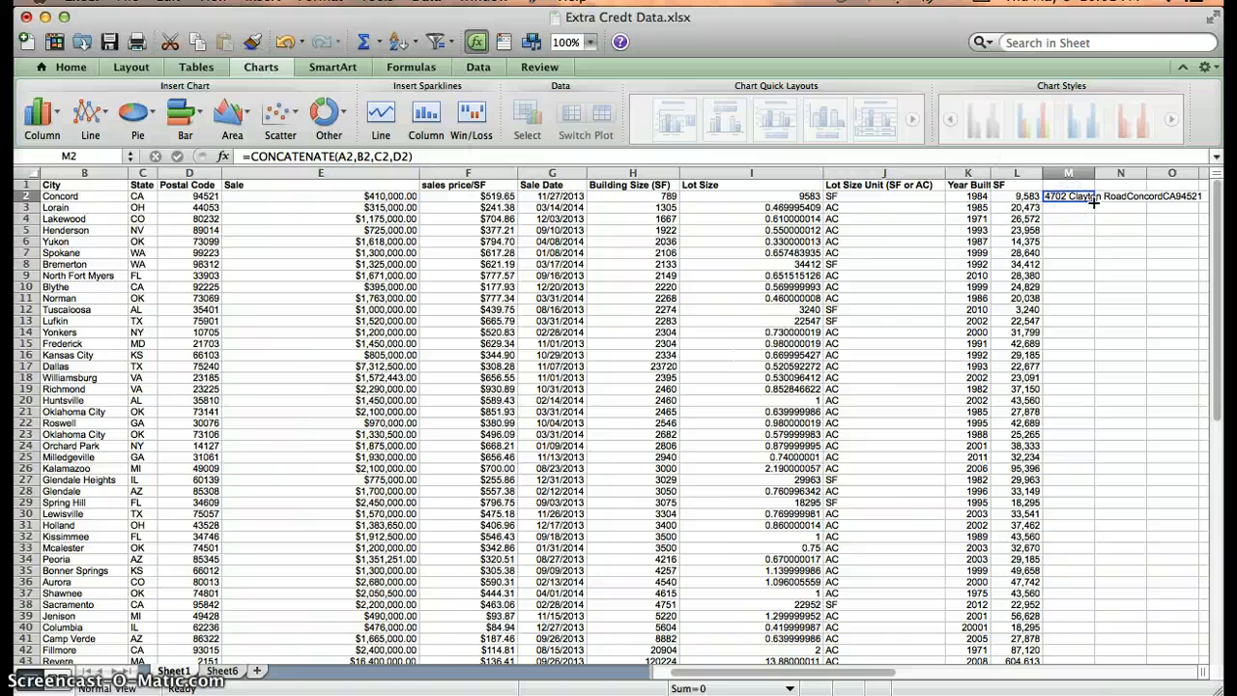
pyautogui.moveTo(1094, 202); pyautogui.dragTo(1080, 585)
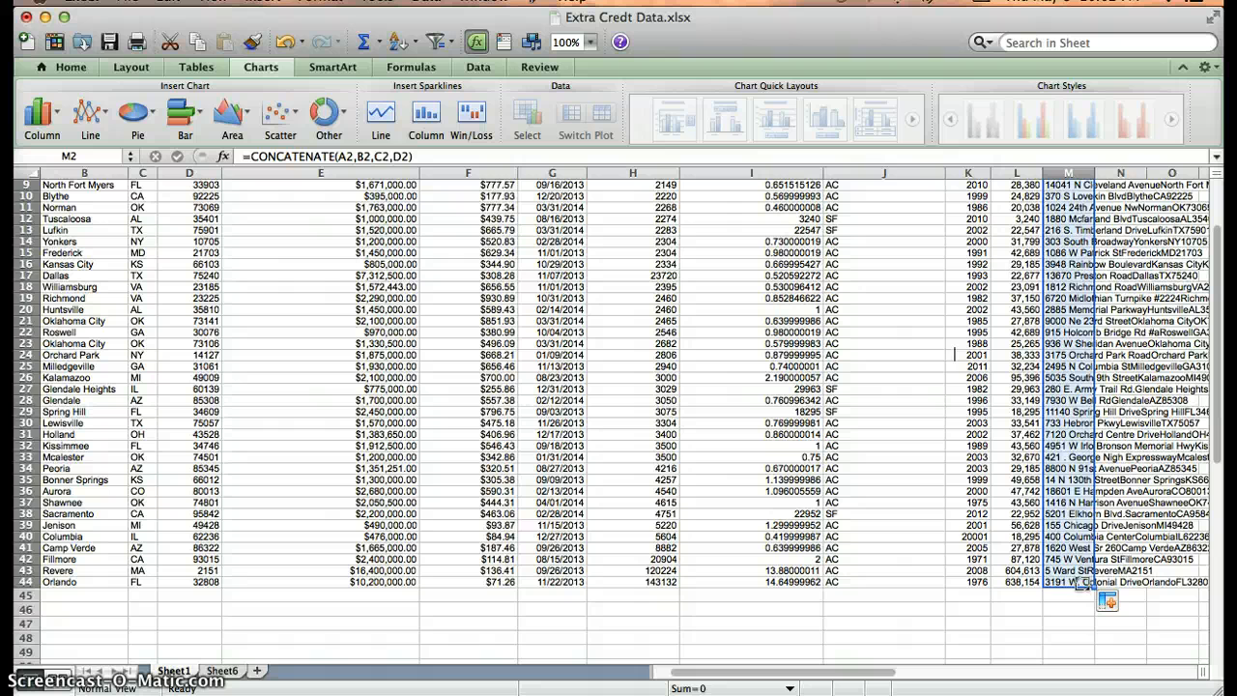
pyautogui.click(1065, 558)
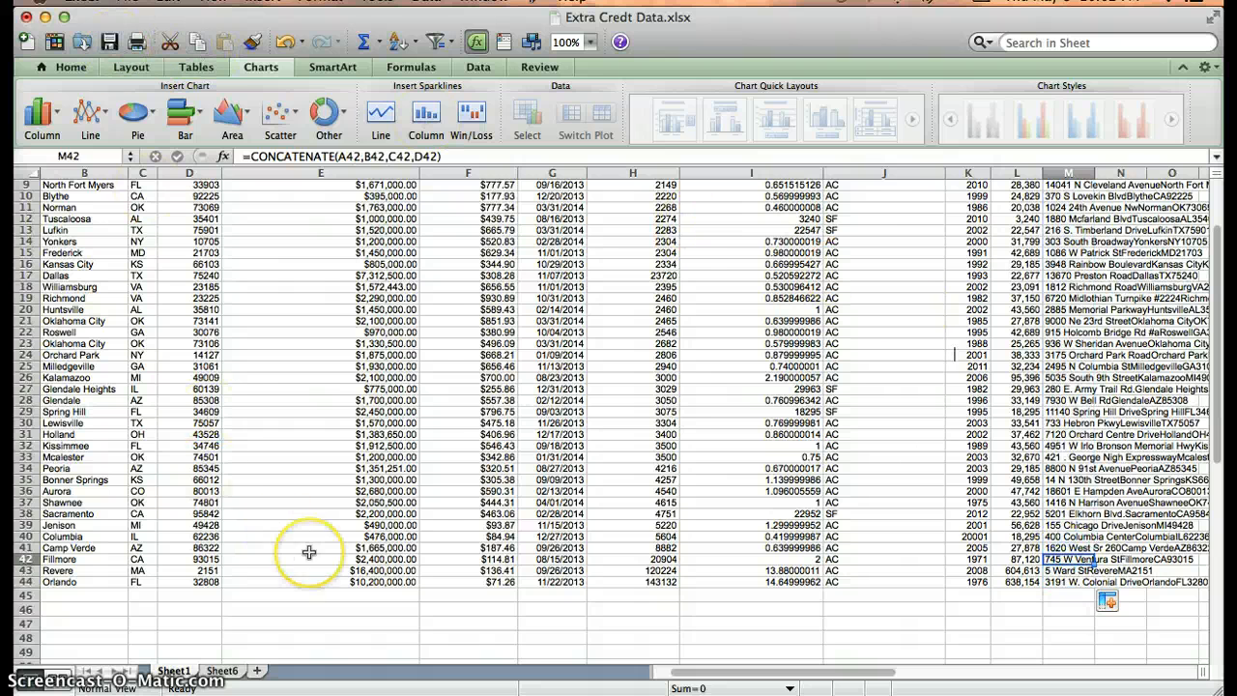
pyautogui.hotkey('ctrl', 'Up')
# In Google Drive, create a new Fusion Table (experimental) from the CREATE menu.
pyautogui.click(280, 387)
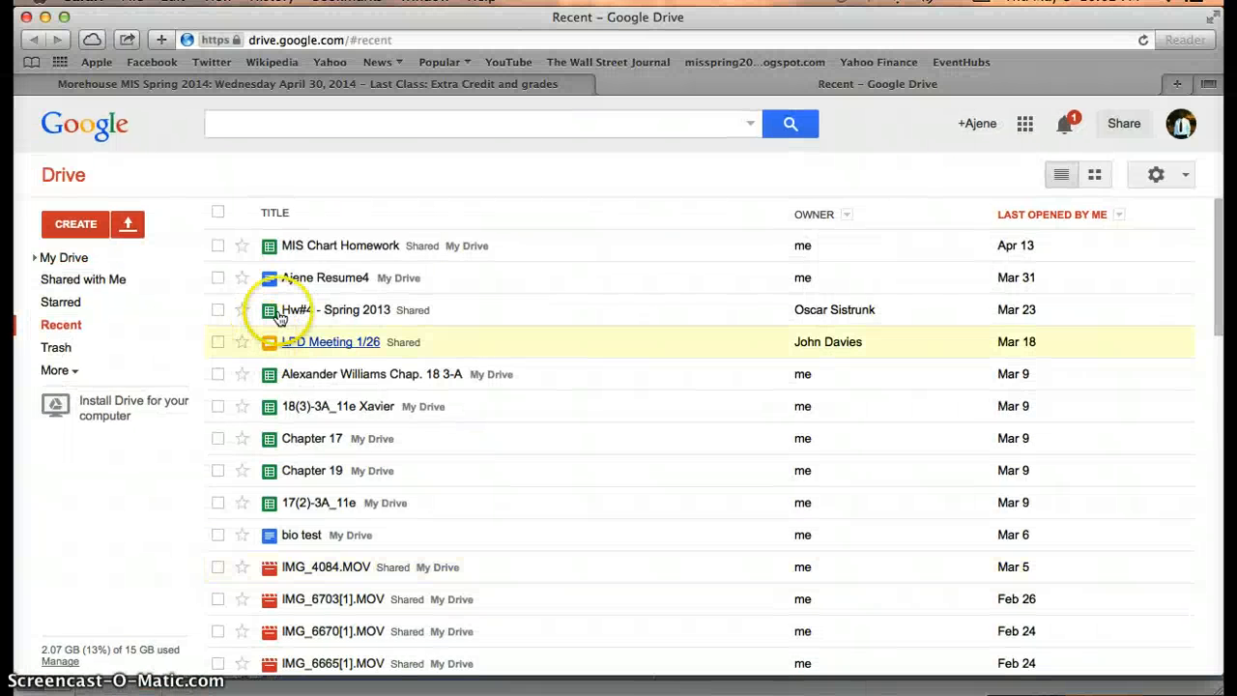
pyautogui.click(78, 225)
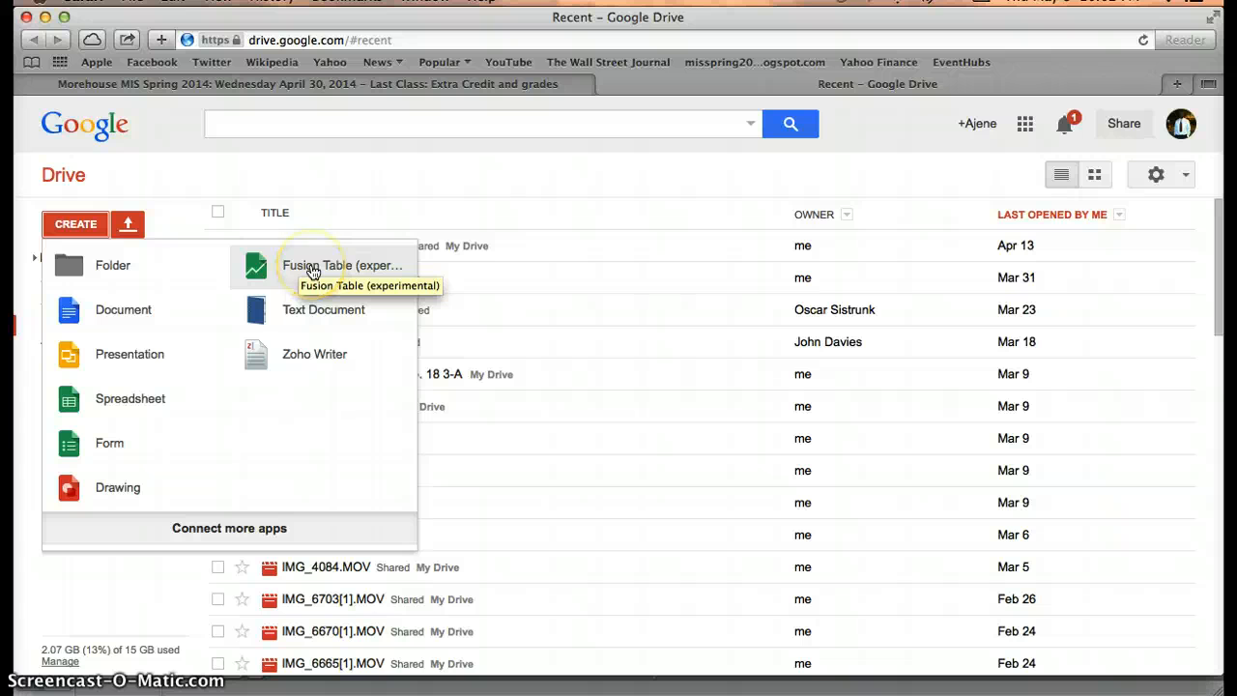
pyautogui.click(312, 272)
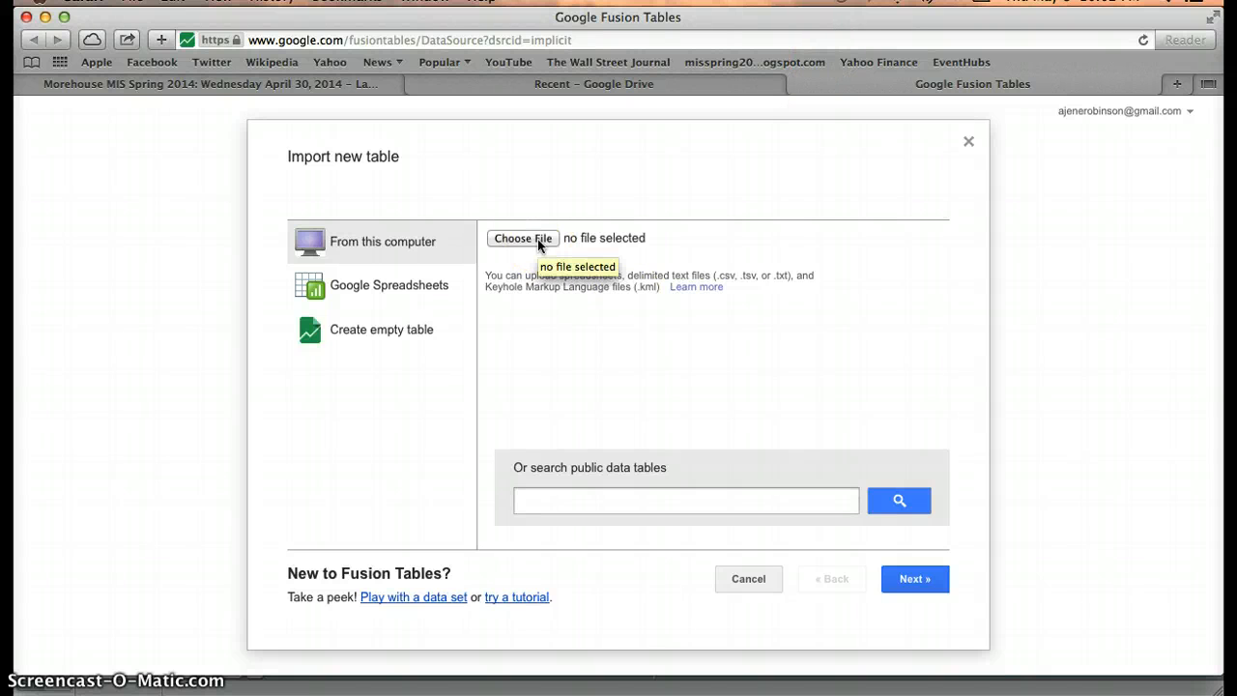
# Upload Extra Credt Data.xlsx from Downloads and finish importing it as 'Extra Credt Data'.
pyautogui.click(522, 238)
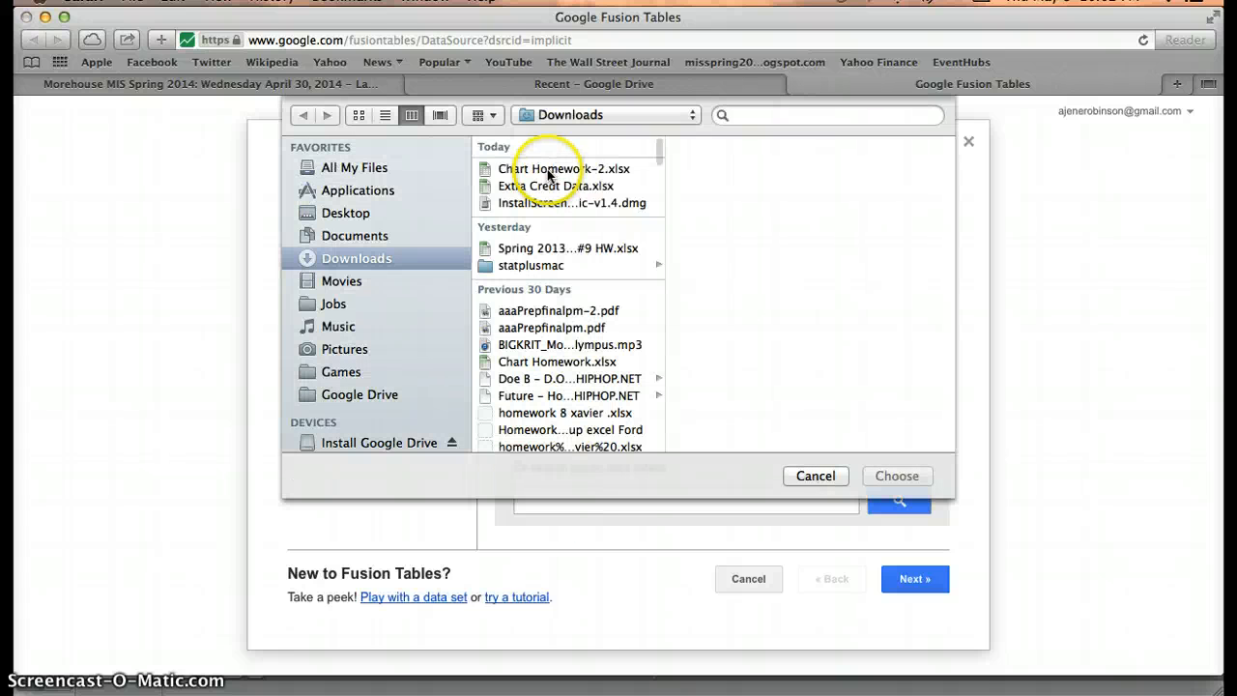
pyautogui.click(547, 170)
pyautogui.click(544, 185)
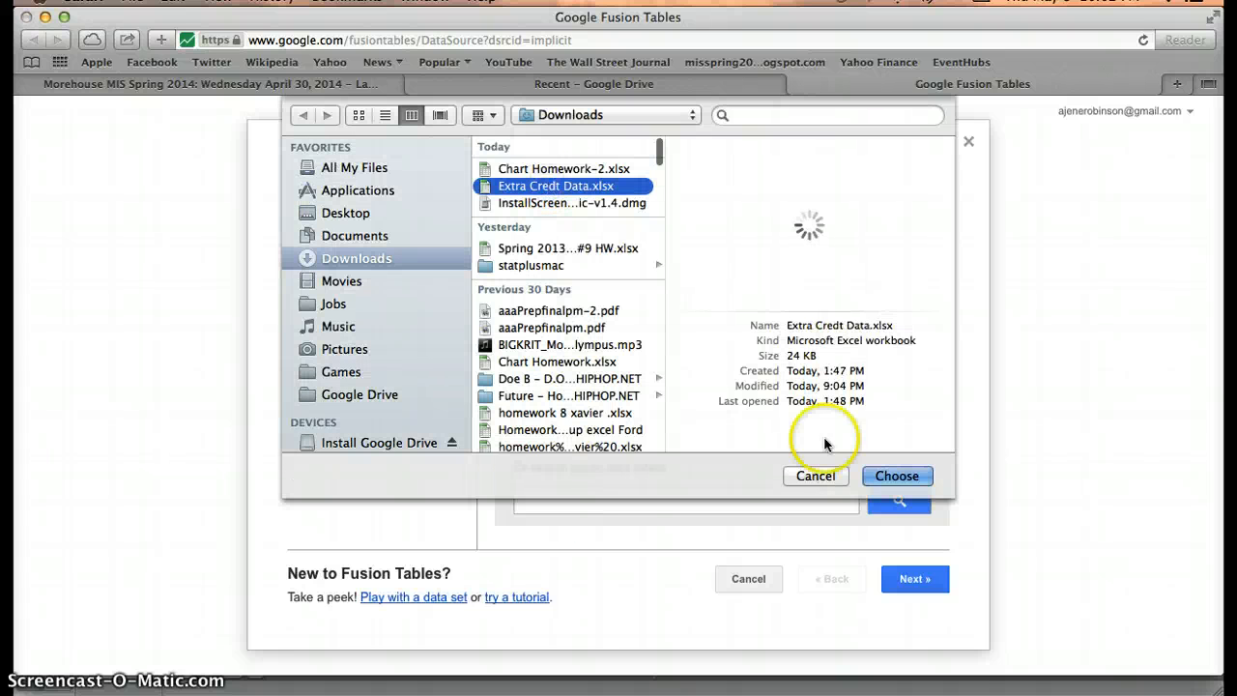
pyautogui.click(896, 475)
pyautogui.click(913, 590)
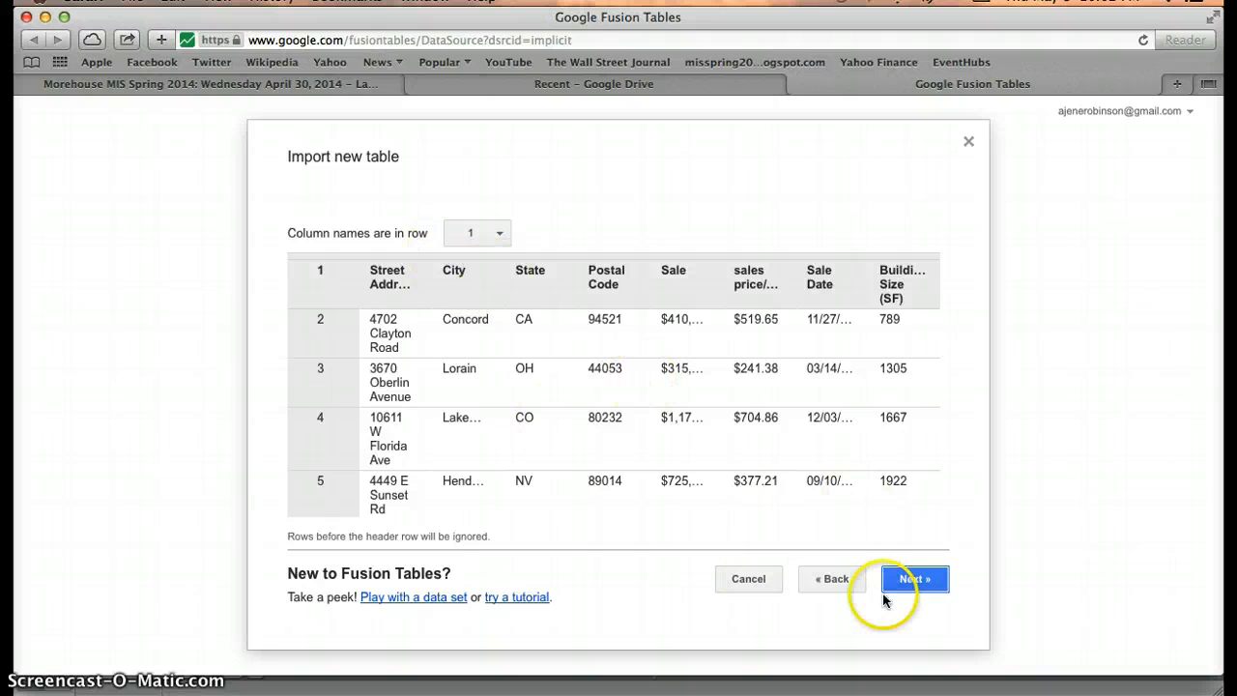
pyautogui.click(914, 582)
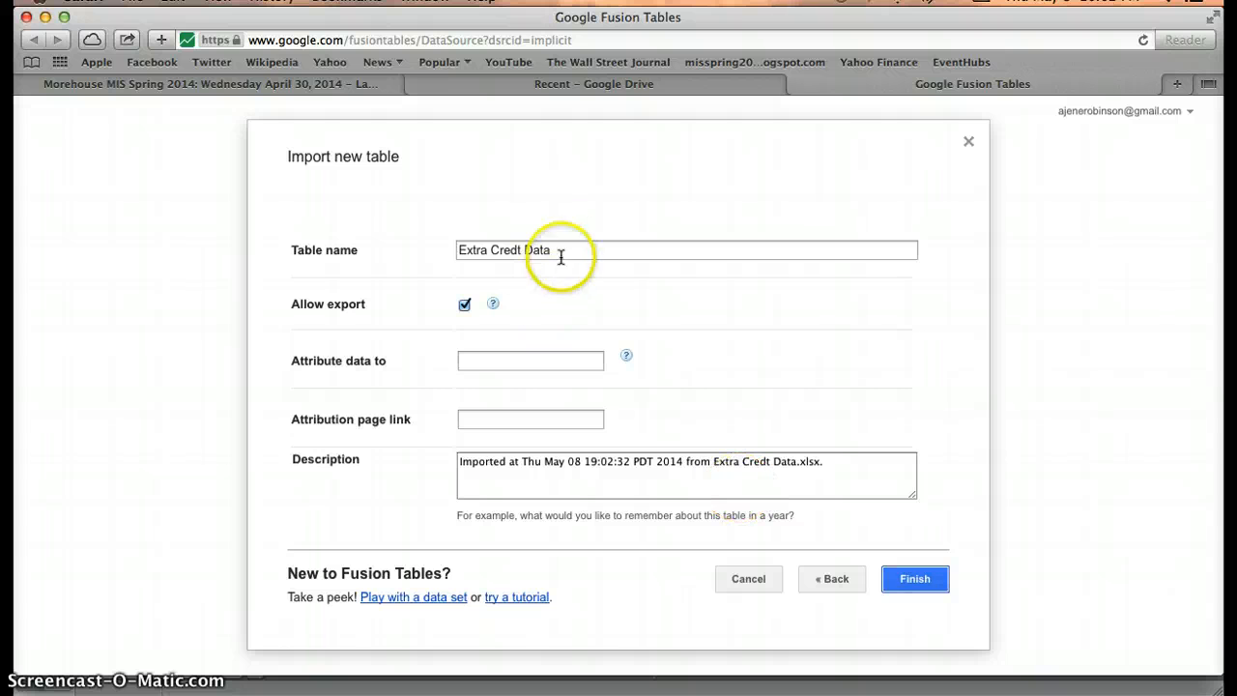
pyautogui.click(918, 578)
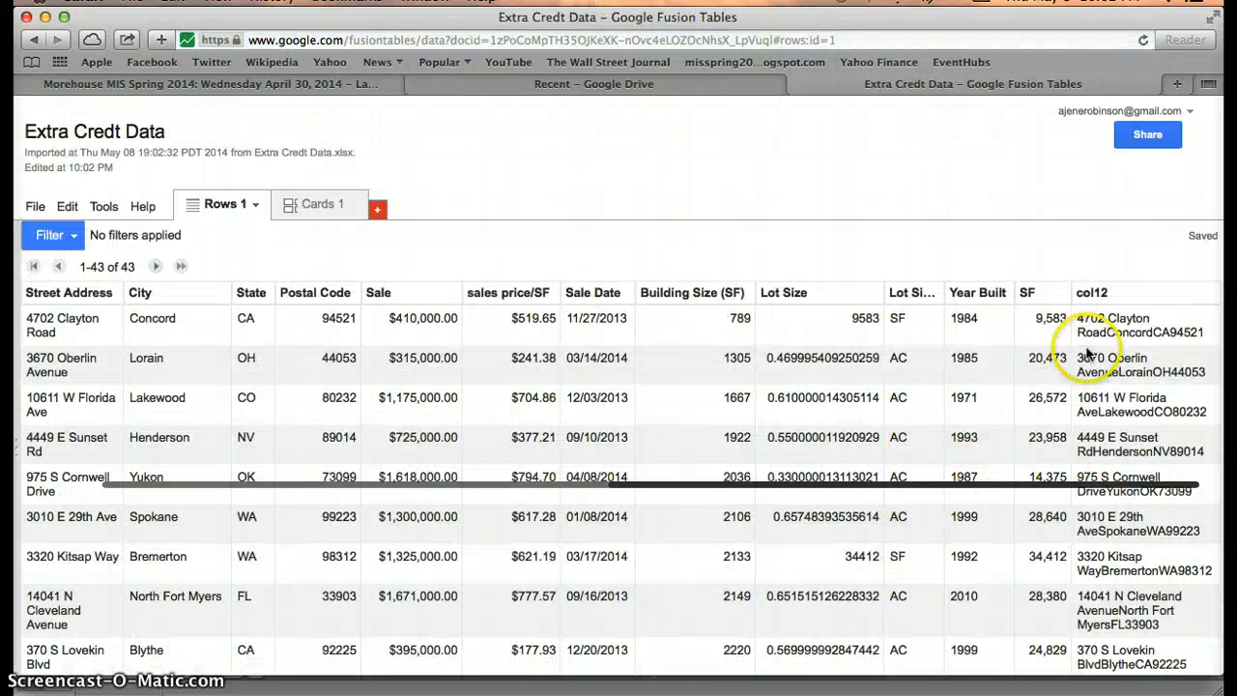
# Rename column col12 to 'MIS Housing Data' and set its type to Location.
pyautogui.click(1209, 296)
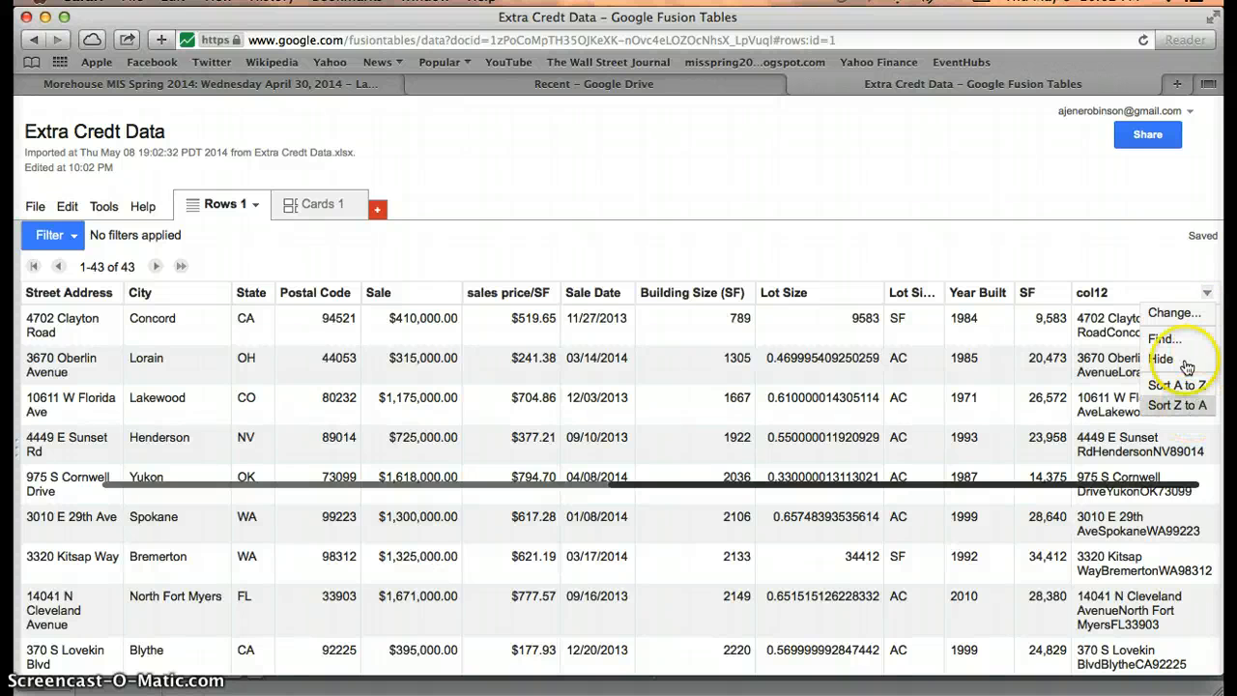
pyautogui.click(1187, 314)
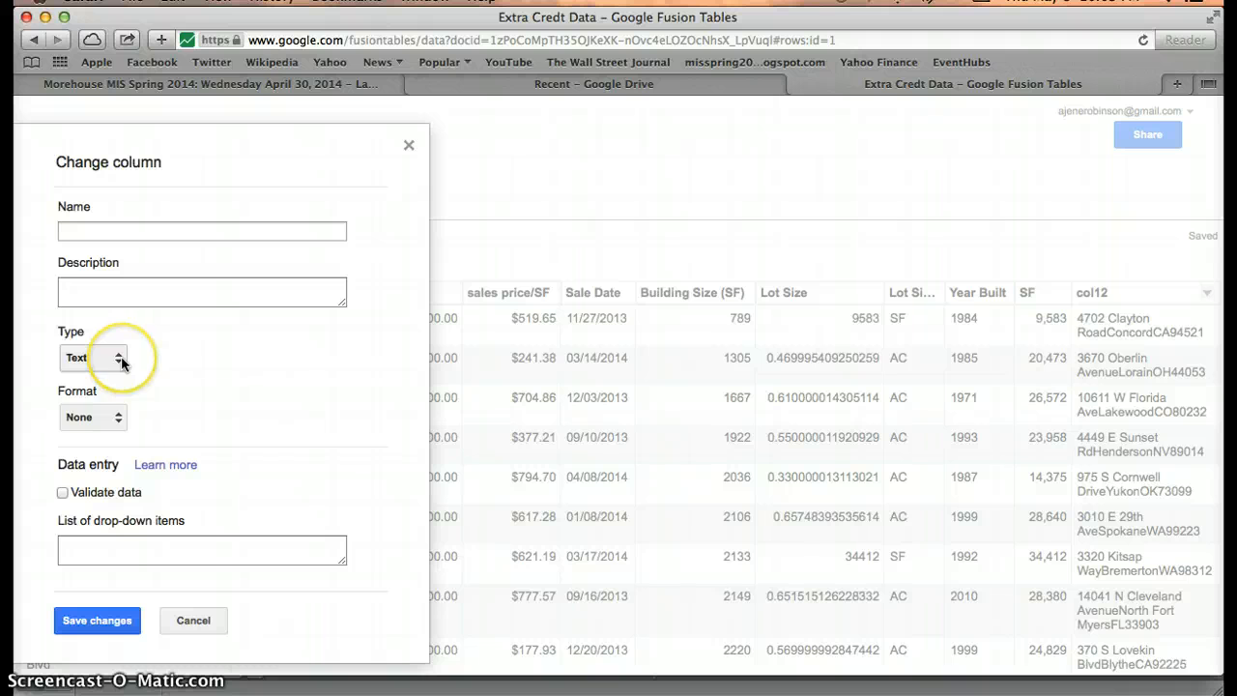
pyautogui.click(121, 359)
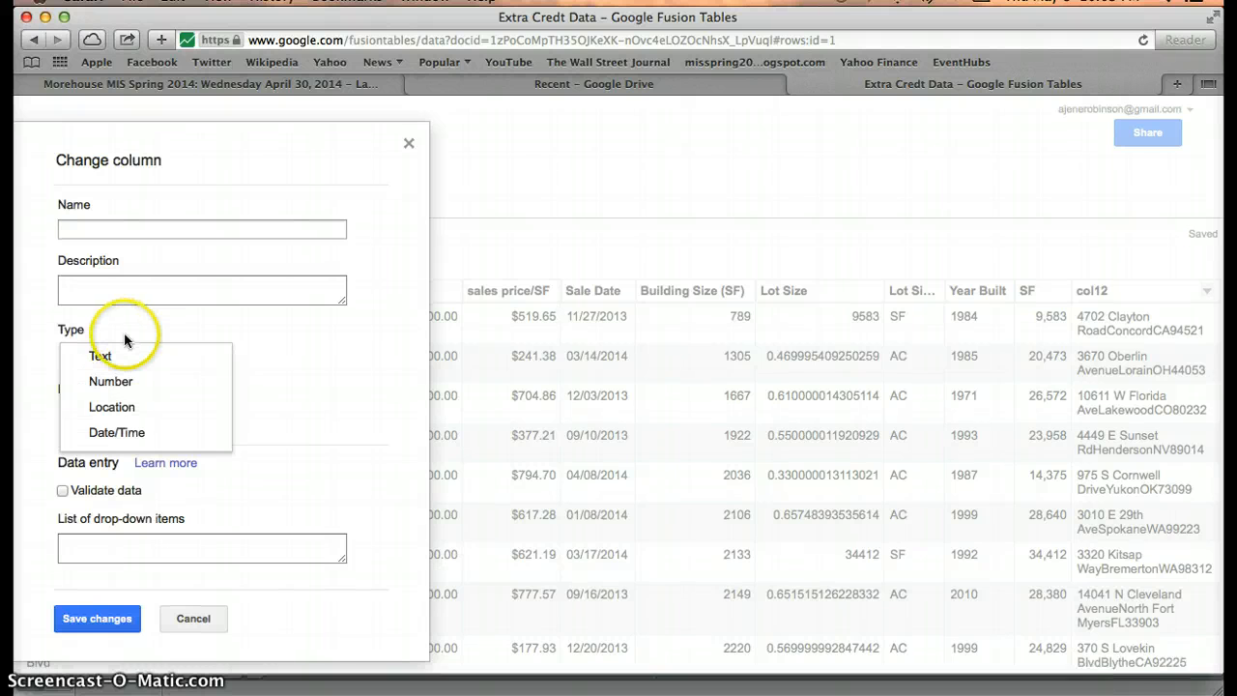
pyautogui.click(111, 408)
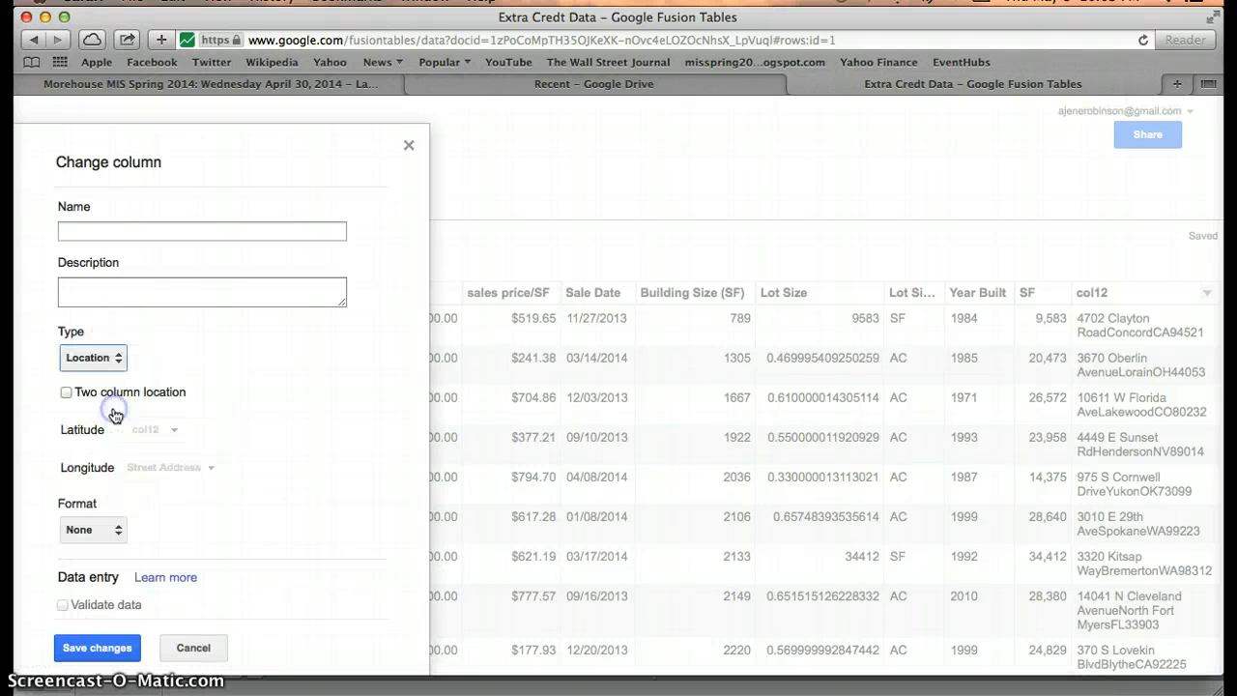
pyautogui.click(96, 230)
pyautogui.write('MIS Hous')
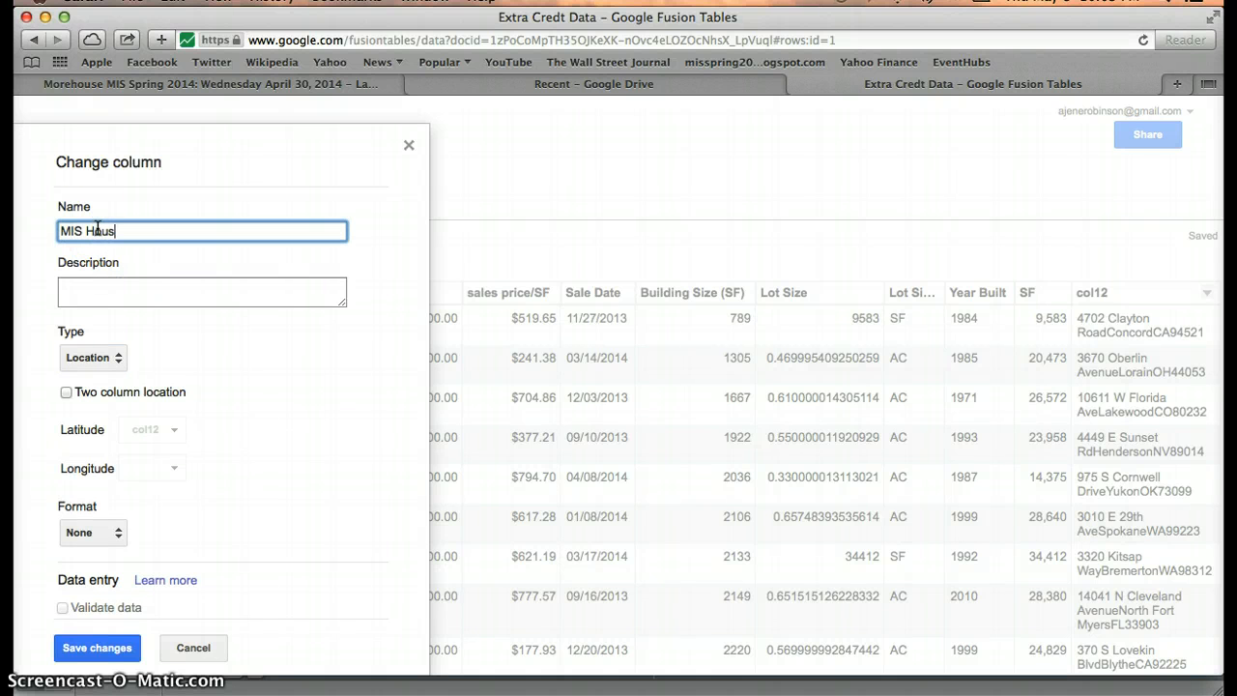
pyautogui.write('ing Sata')
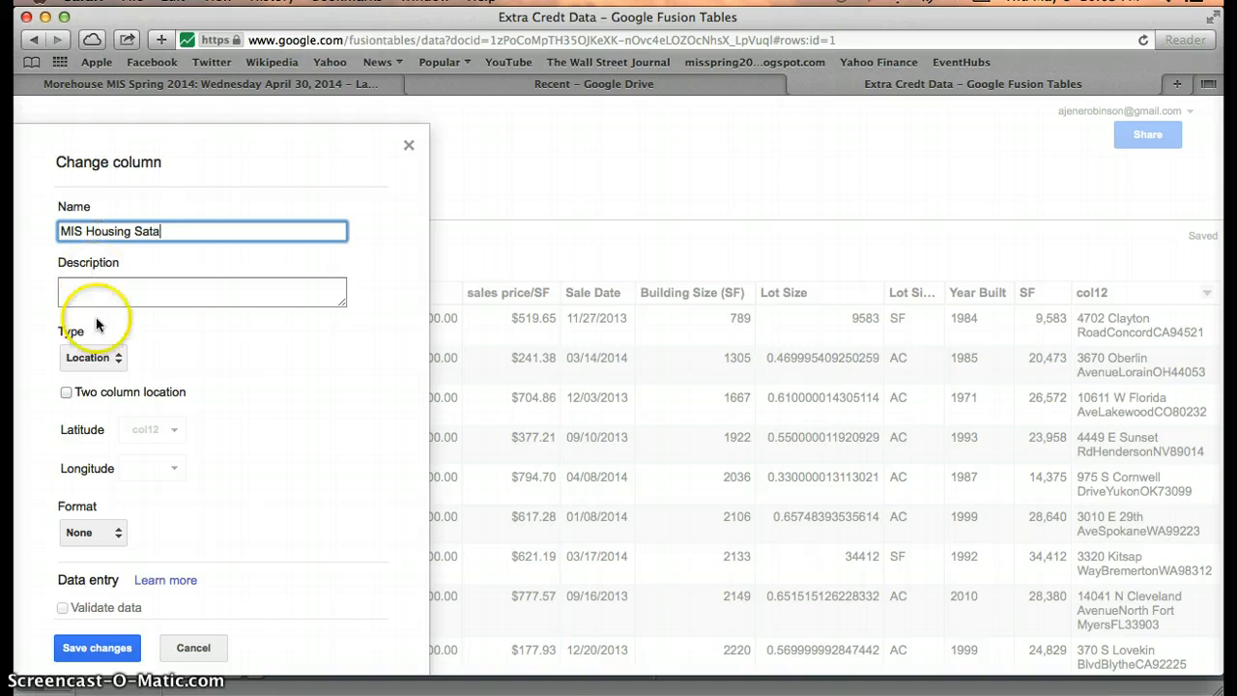
pyautogui.click(145, 232)
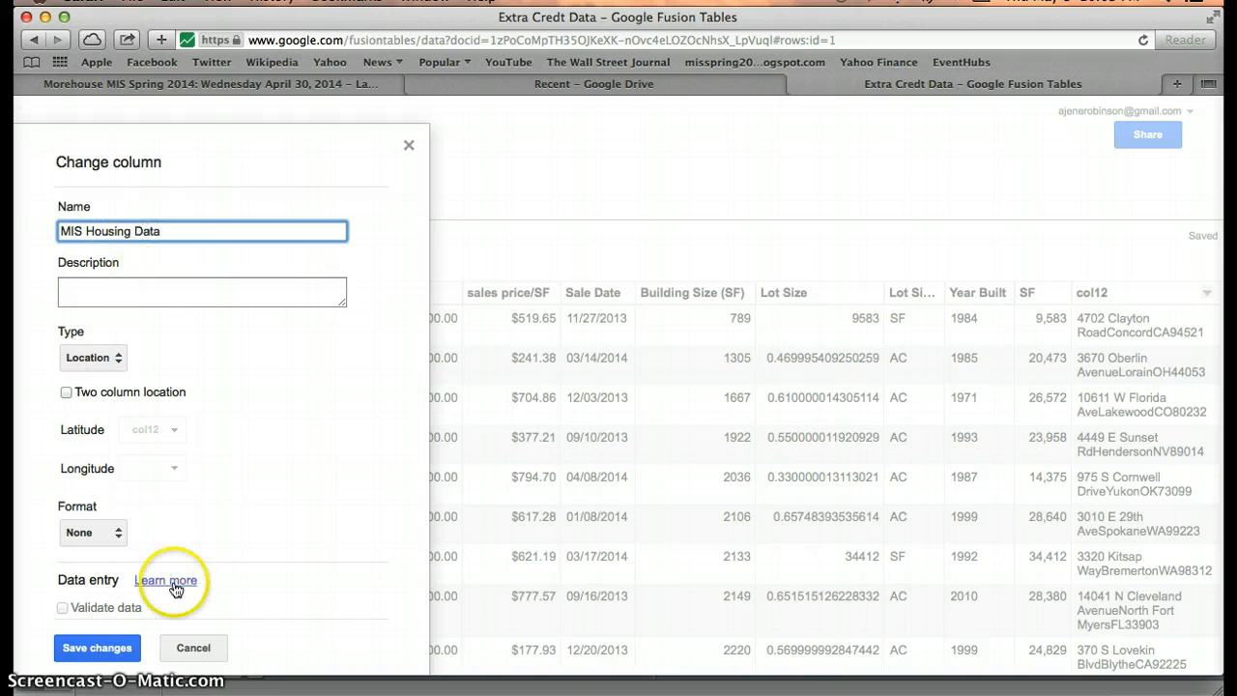
pyautogui.click(97, 648)
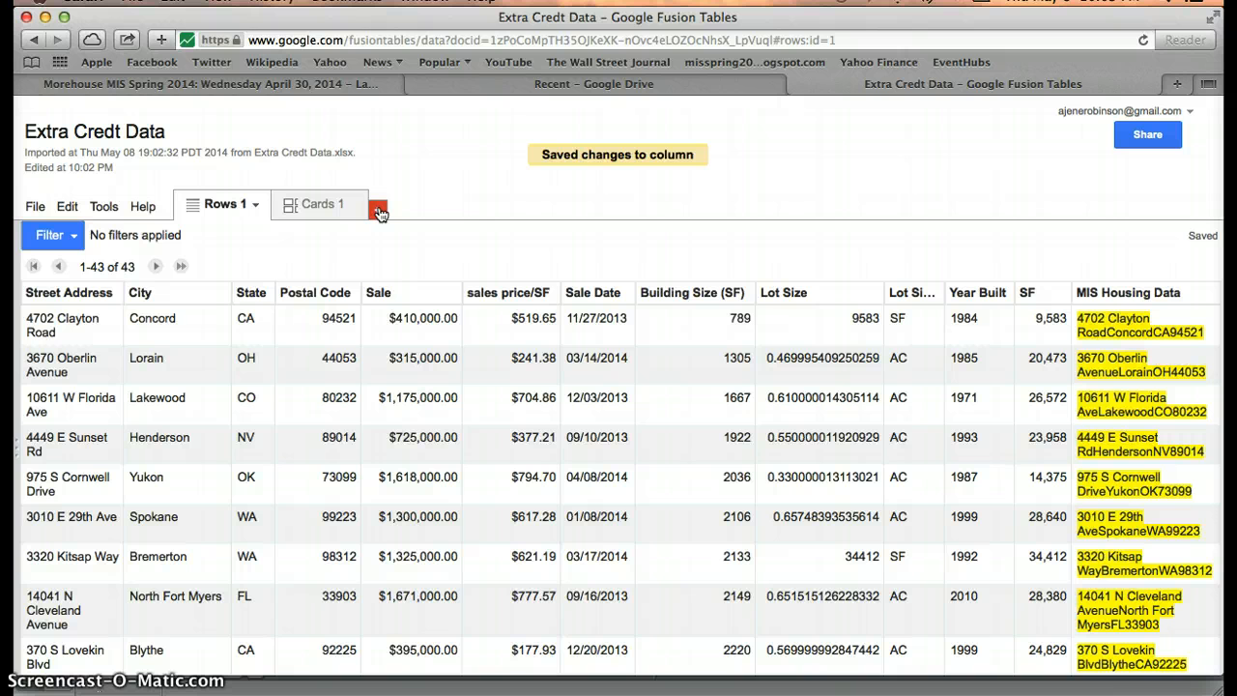
# Add Map 1, plotting each sale from the MIS Housing Data locations.
pyautogui.click(378, 213)
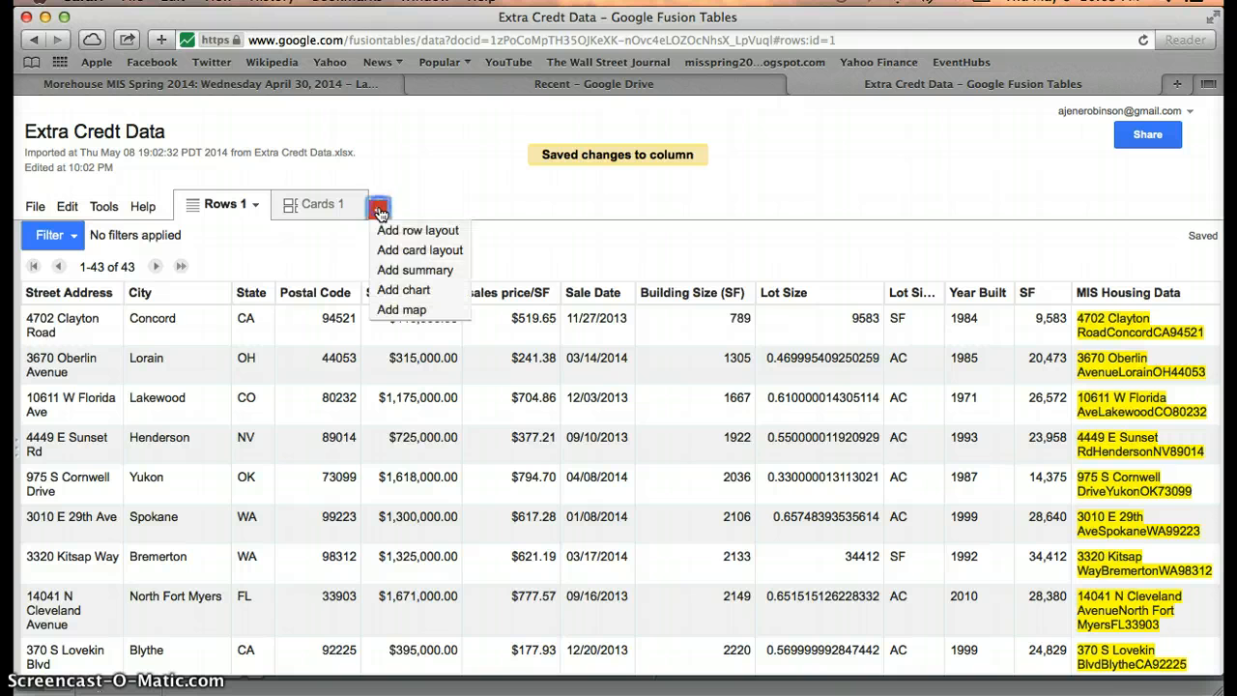
pyautogui.click(392, 311)
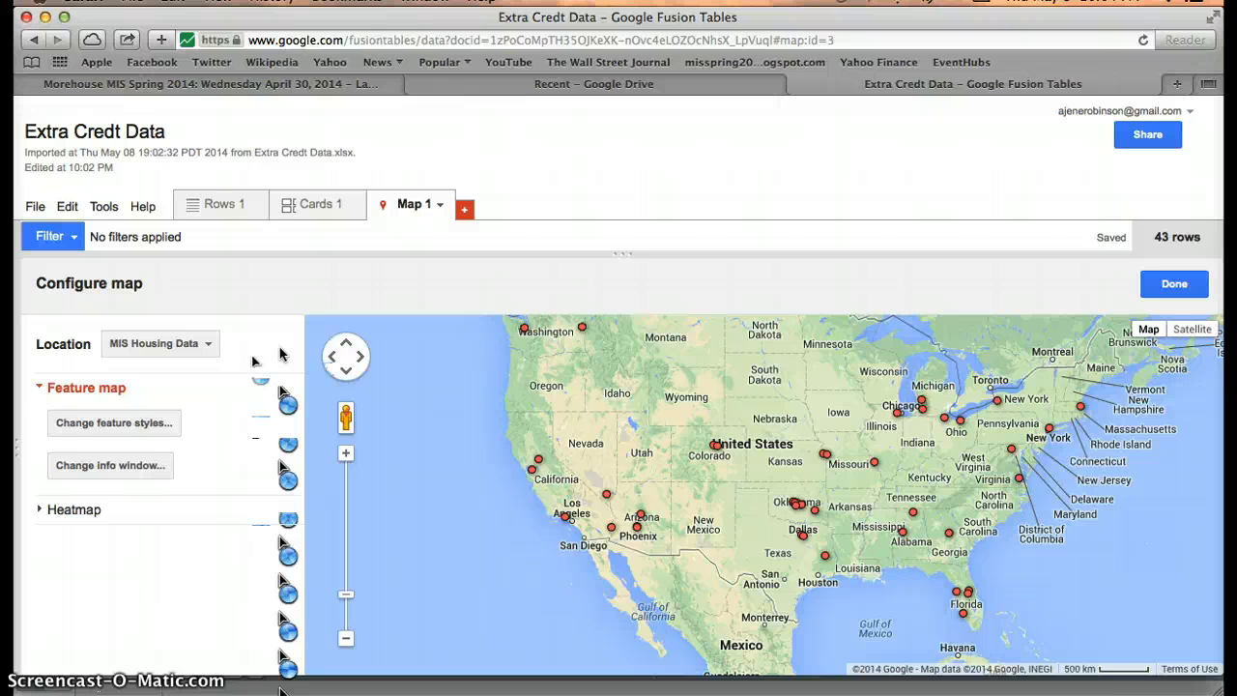
# Colour Map 1's markers by Building Size (SF) in 5 buckets spanning 789 to 143,133.
pyautogui.click(114, 433)
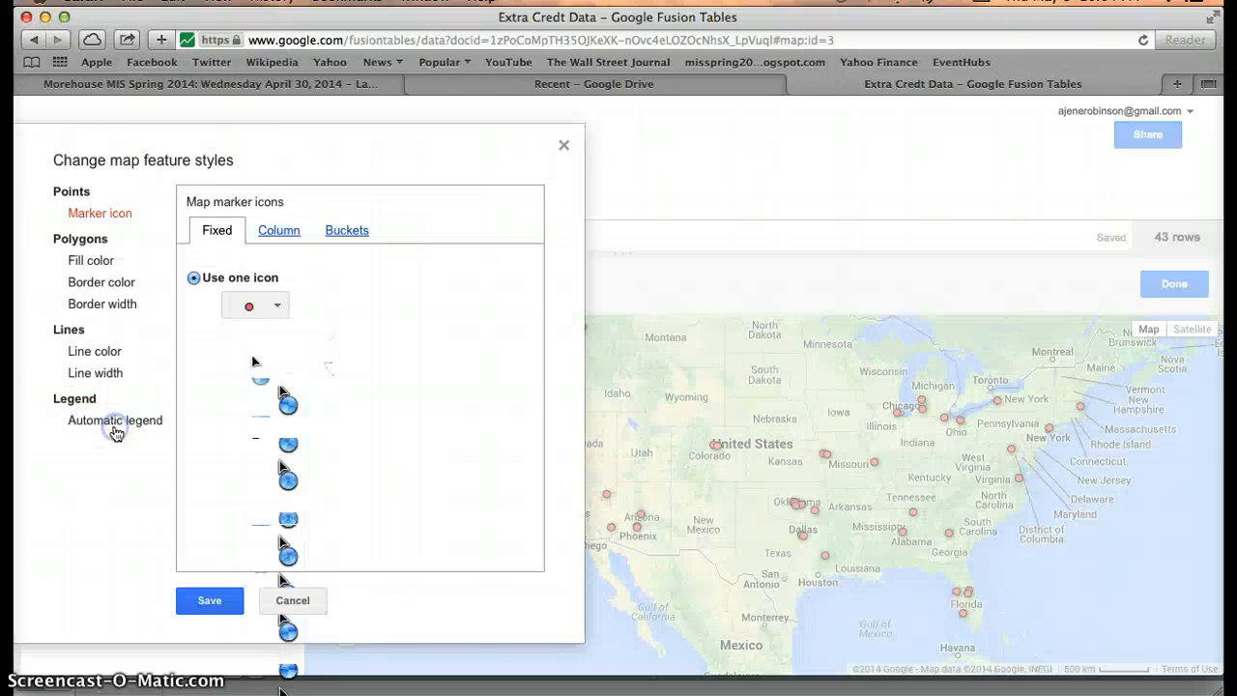
pyautogui.click(348, 232)
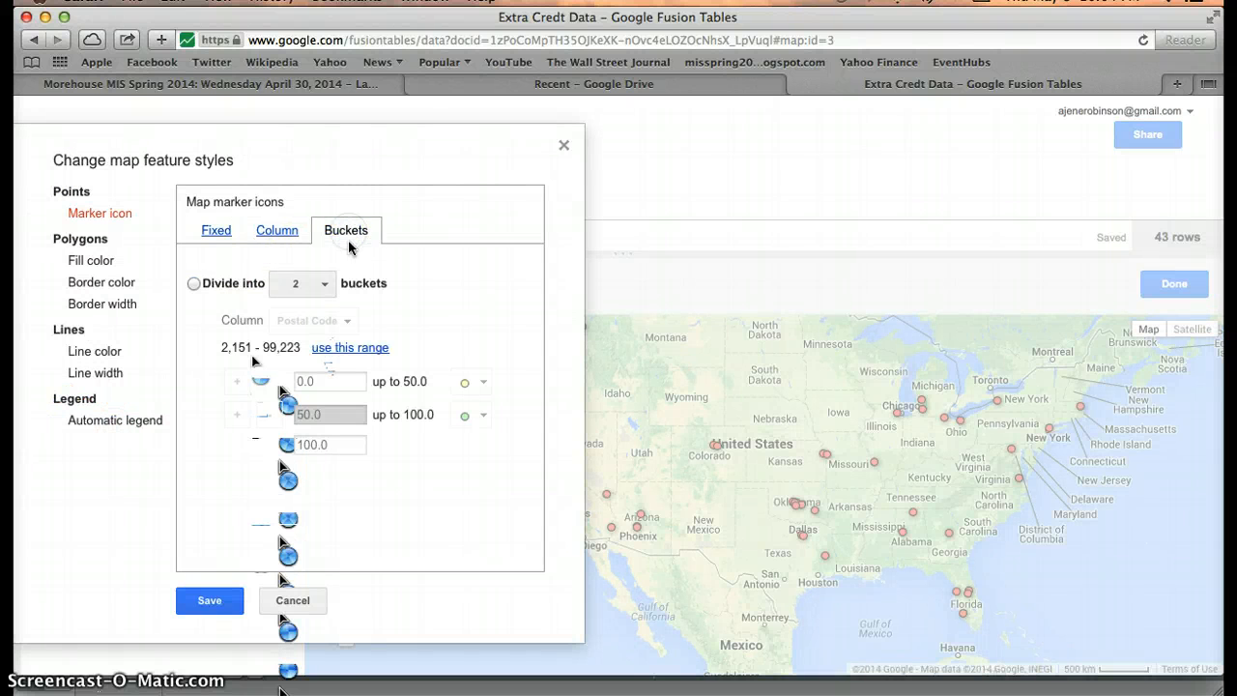
pyautogui.click(310, 302)
pyautogui.click(308, 284)
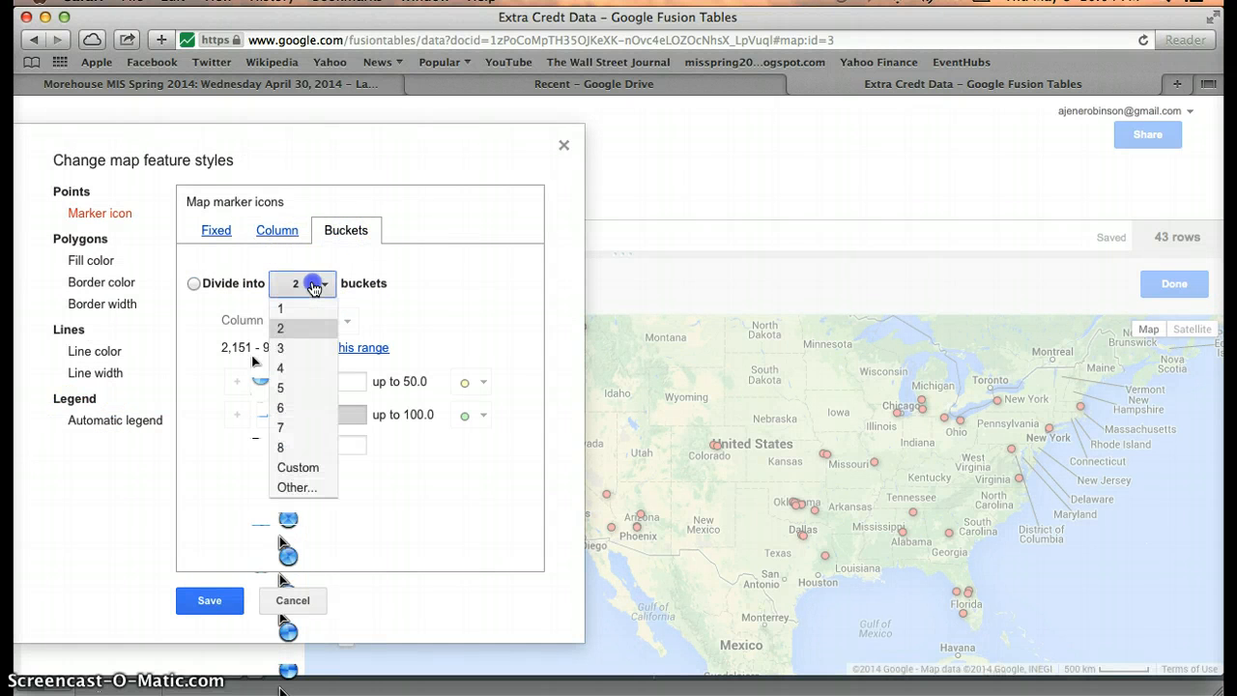
pyautogui.click(286, 389)
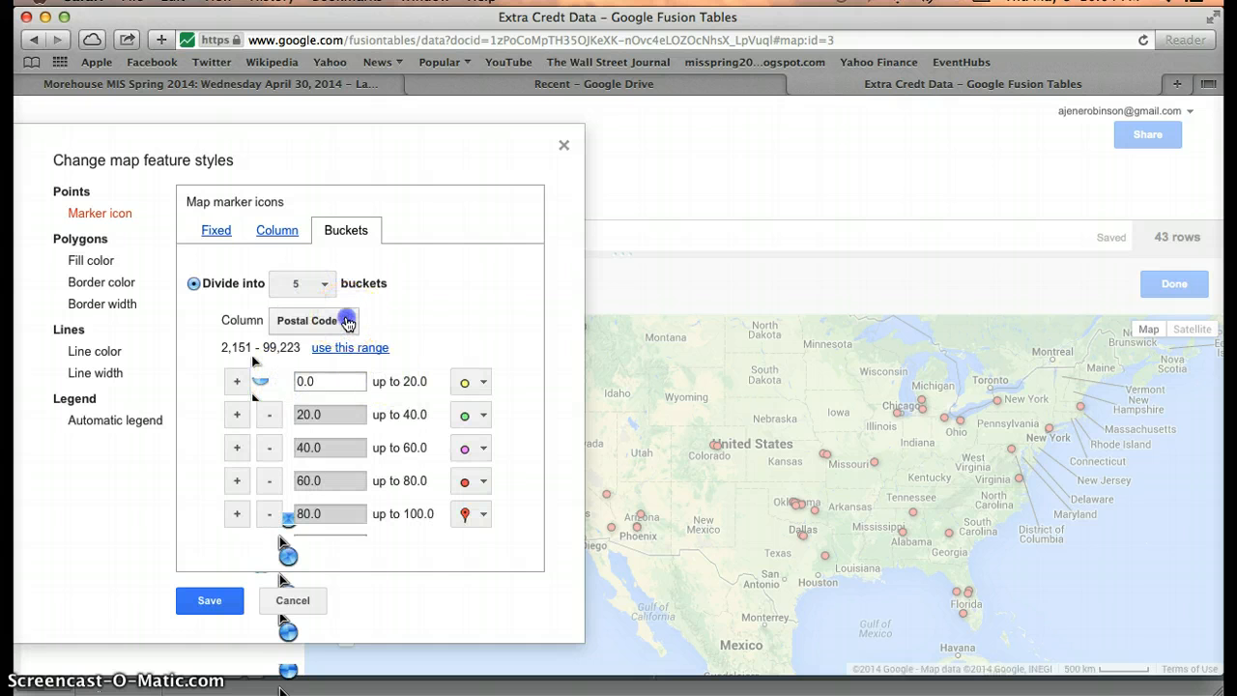
pyautogui.click(346, 323)
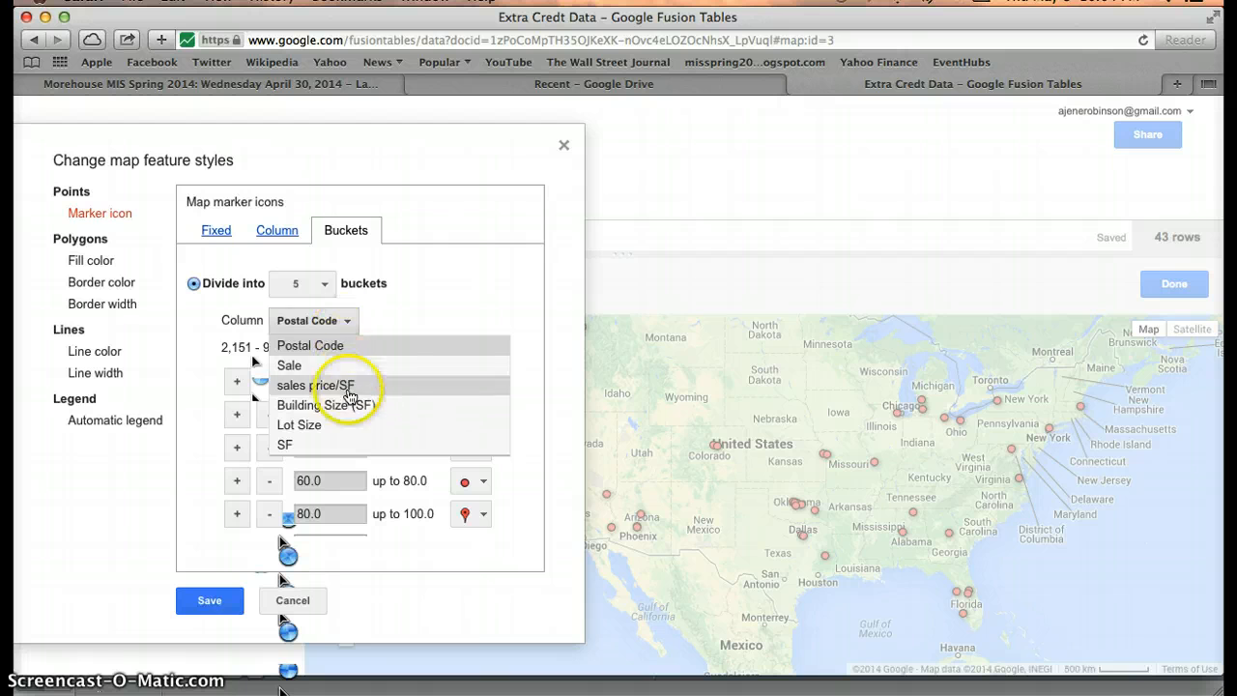
pyautogui.click(354, 405)
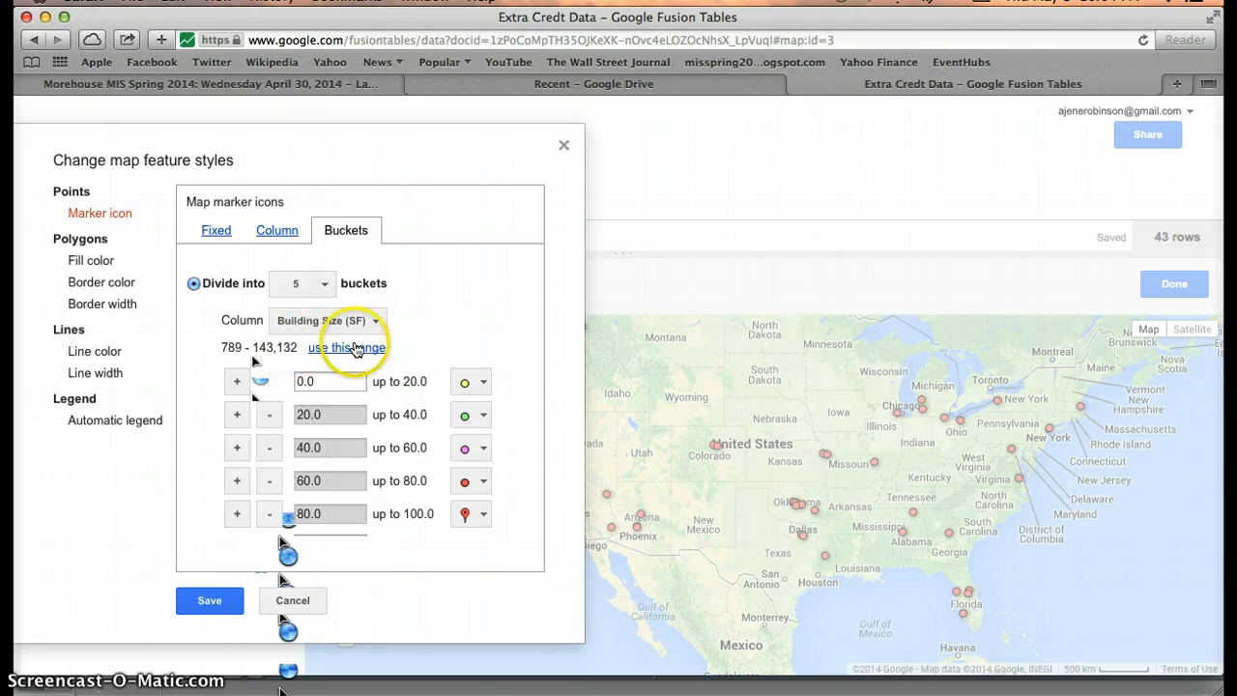
pyautogui.click(355, 349)
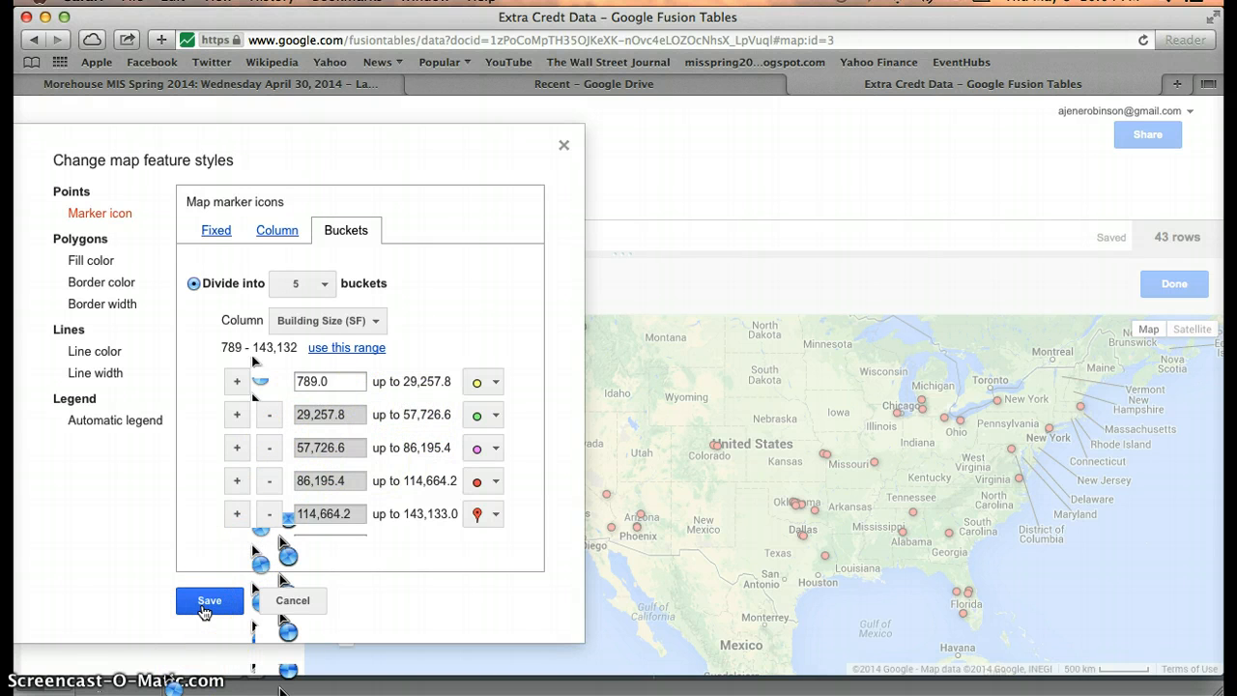
pyautogui.click(203, 609)
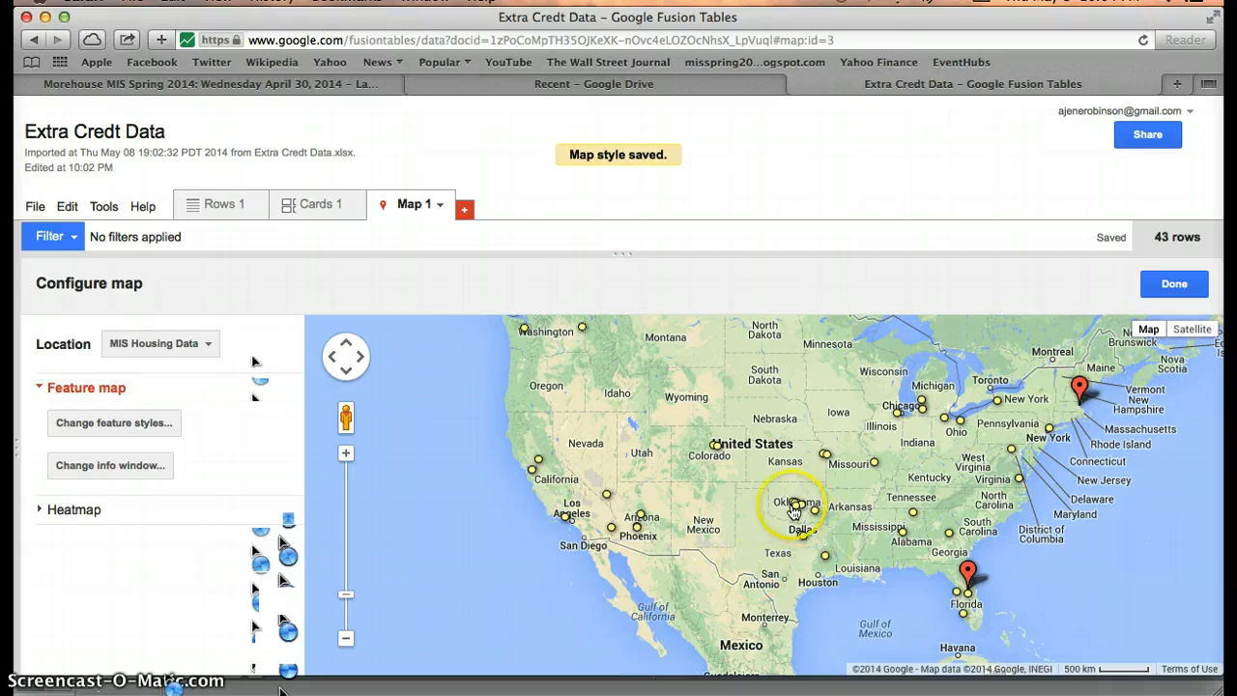
# In the Excel sheet, select the Building Size (SF) column and view the Data tab's filter options.
pyautogui.hotkey('ctrl', 'Up')
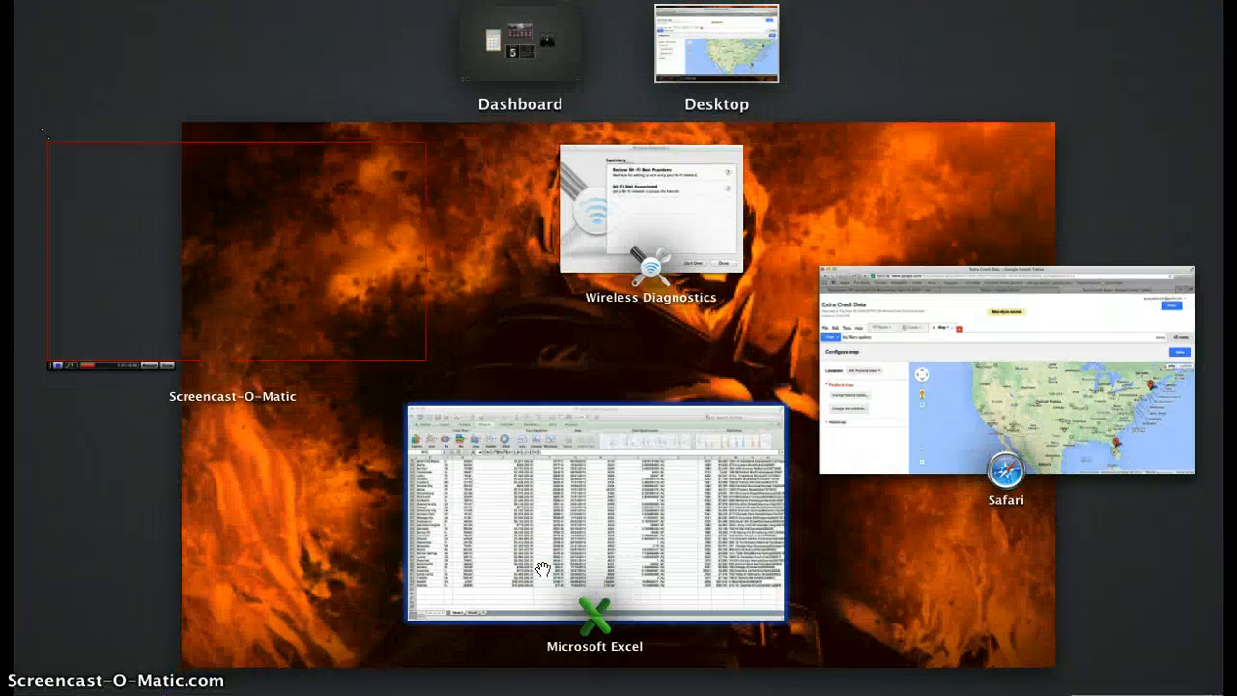
pyautogui.click(543, 570)
pyautogui.click(693, 235)
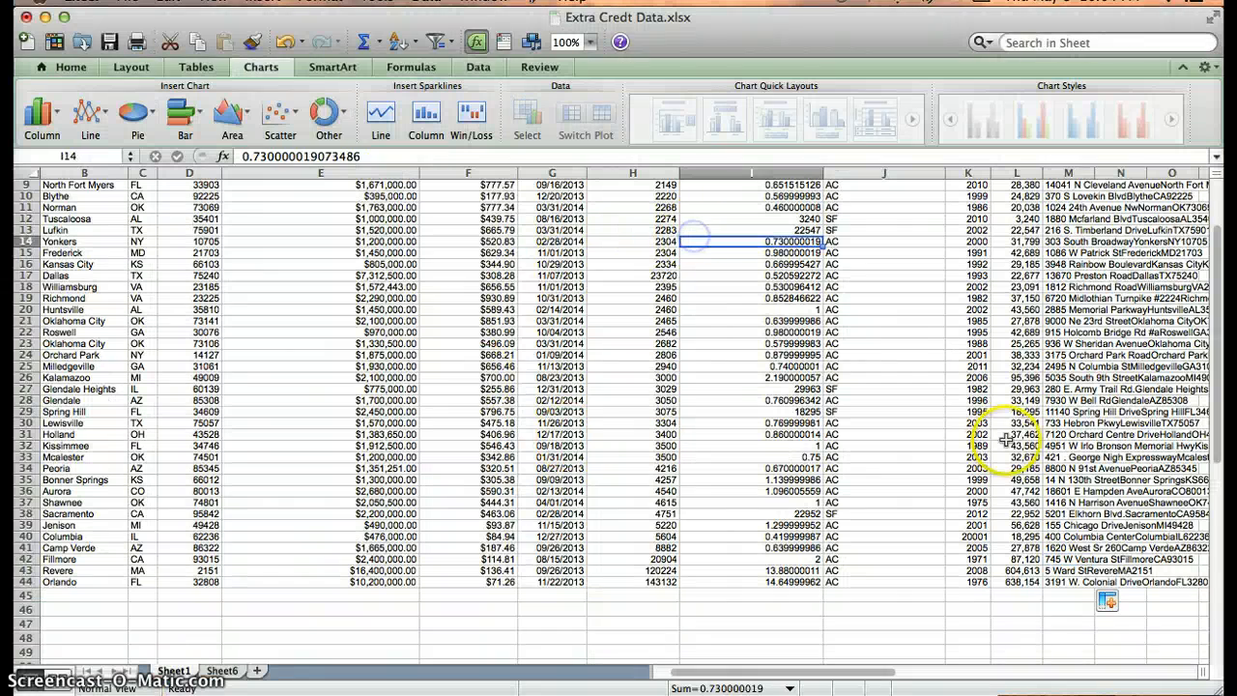
pyautogui.scroll(3, 1208, 387)
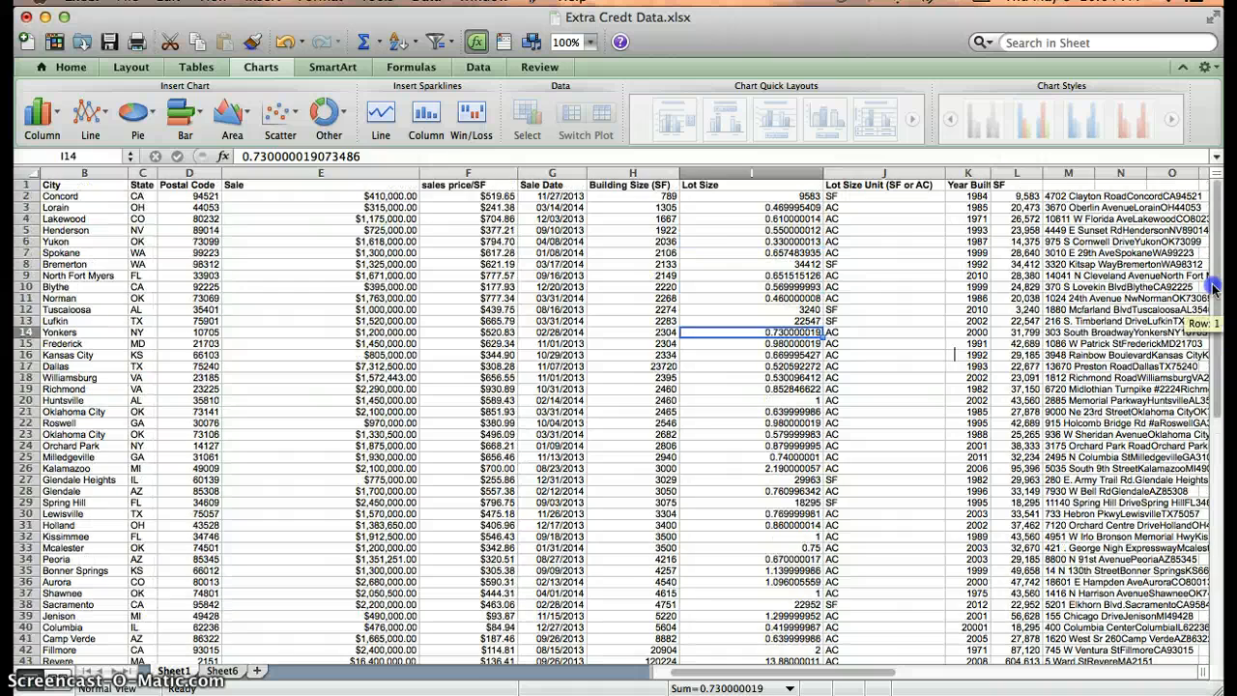
pyautogui.click(642, 194)
pyautogui.moveTo(638, 184); pyautogui.dragTo(643, 649)
pyautogui.moveTo(648, 561); pyautogui.dragTo(638, 186)
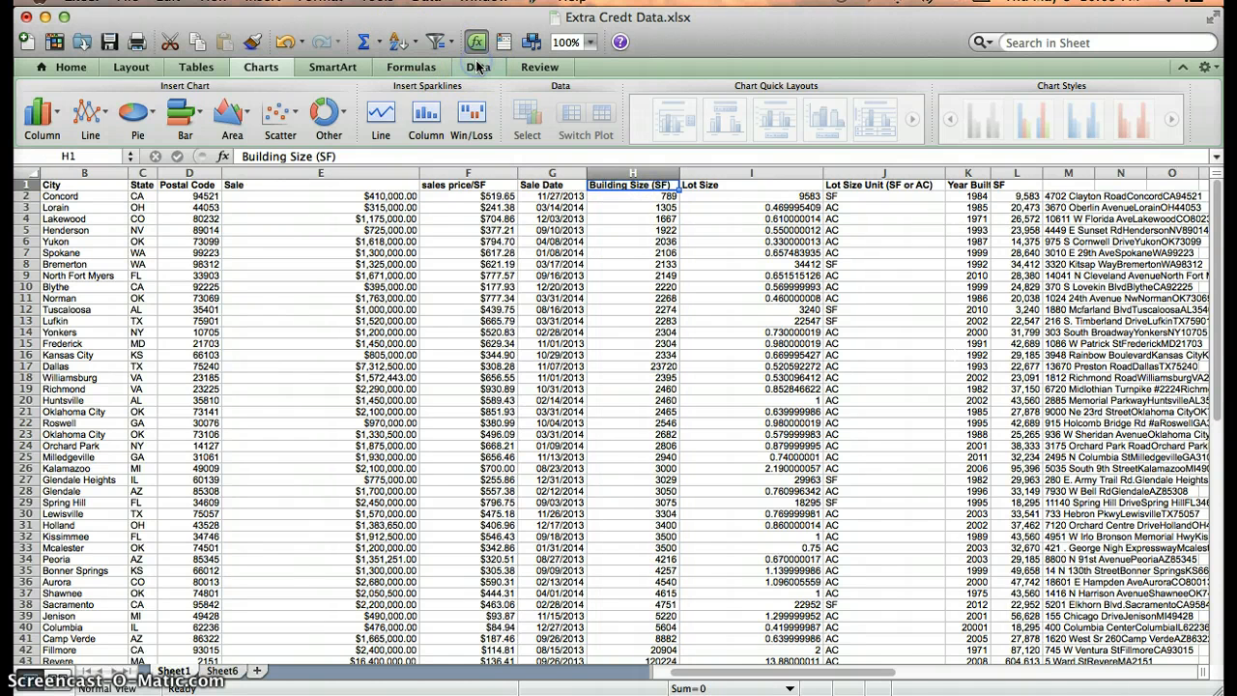
pyautogui.click(478, 65)
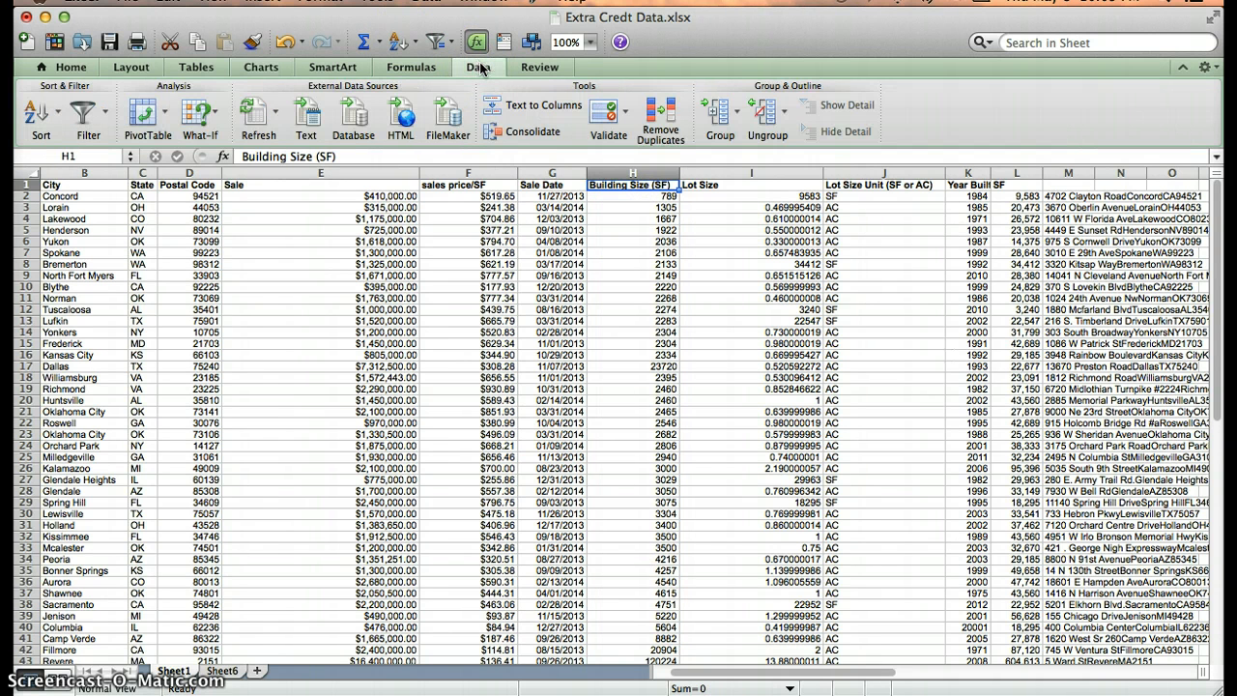
pyautogui.click(102, 116)
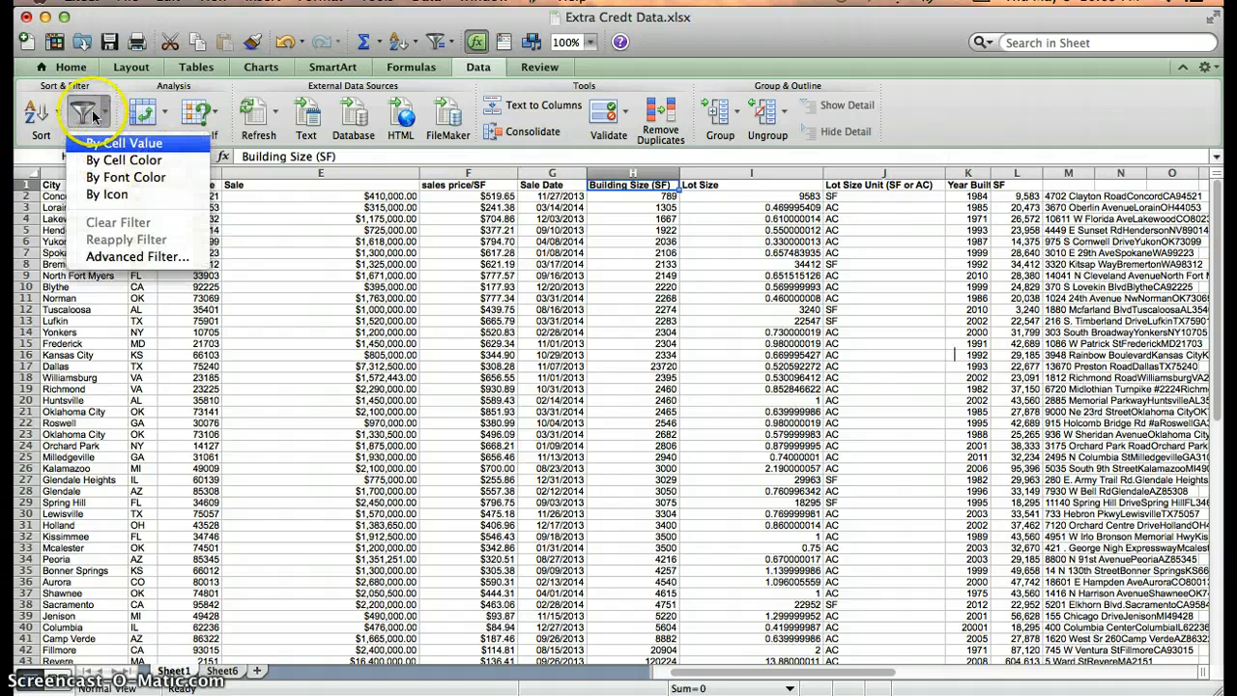
pyautogui.click(89, 109)
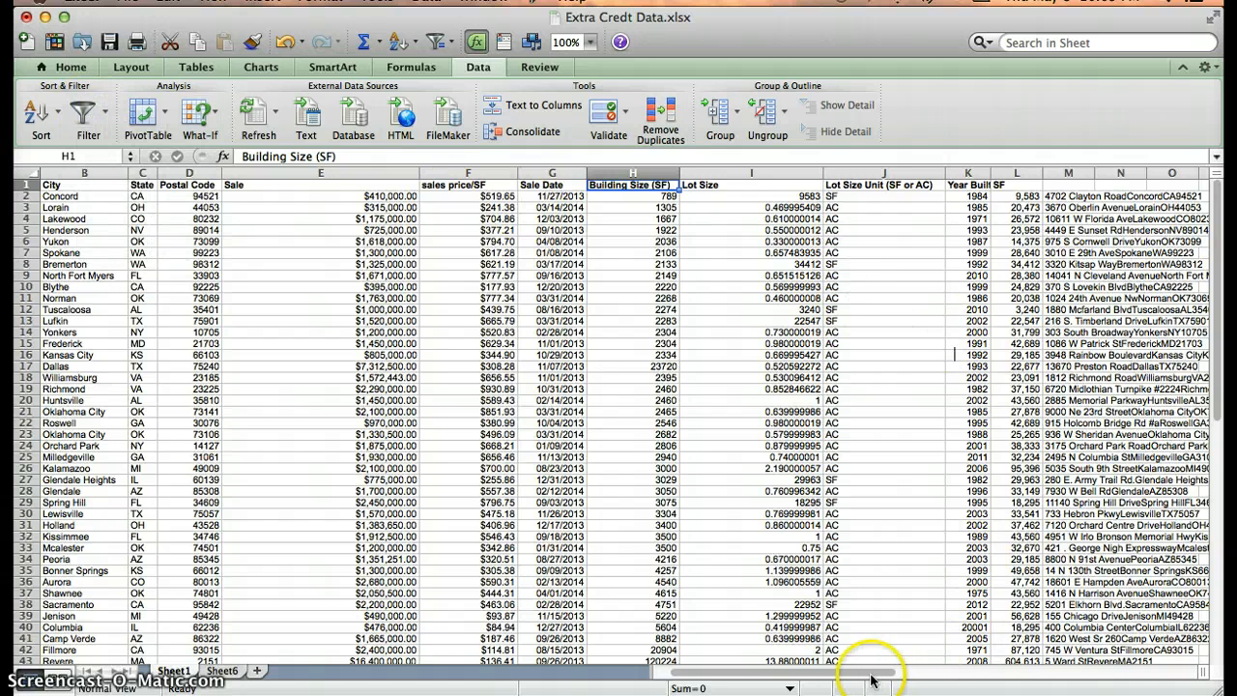
pyautogui.click(94, 197)
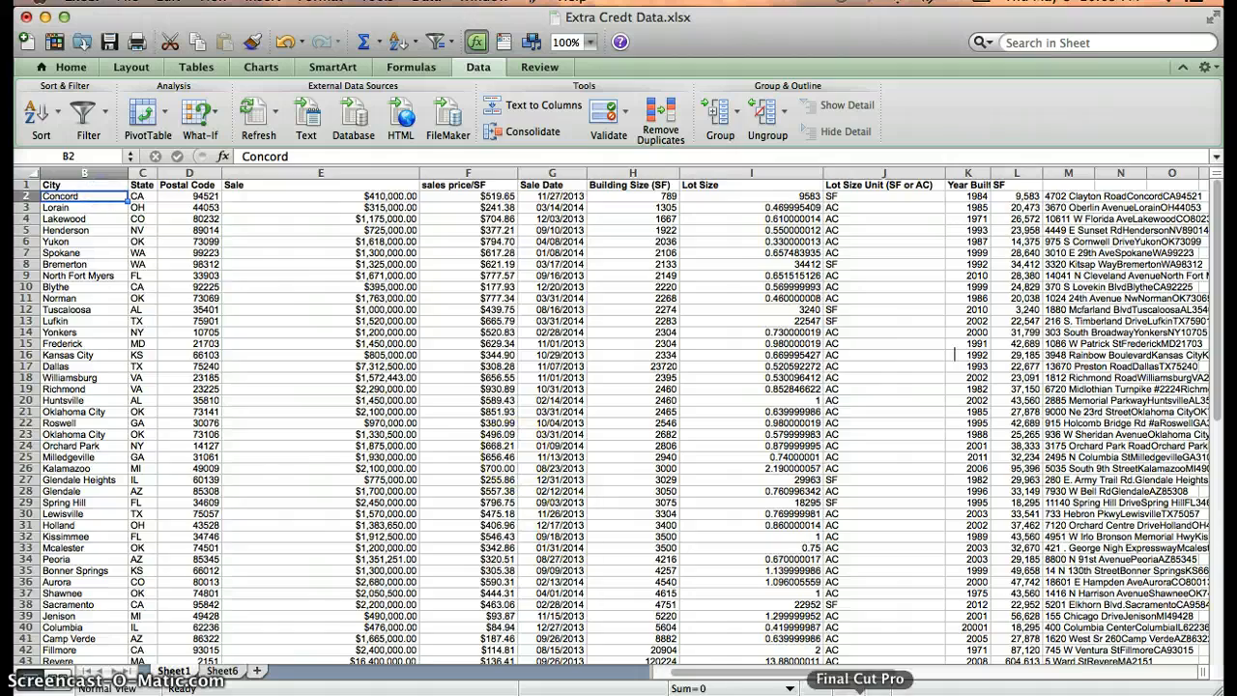
# Select the whole data table from A1 and turn on Filter for its header row.
pyautogui.moveTo(753, 673); pyautogui.dragTo(736, 673)
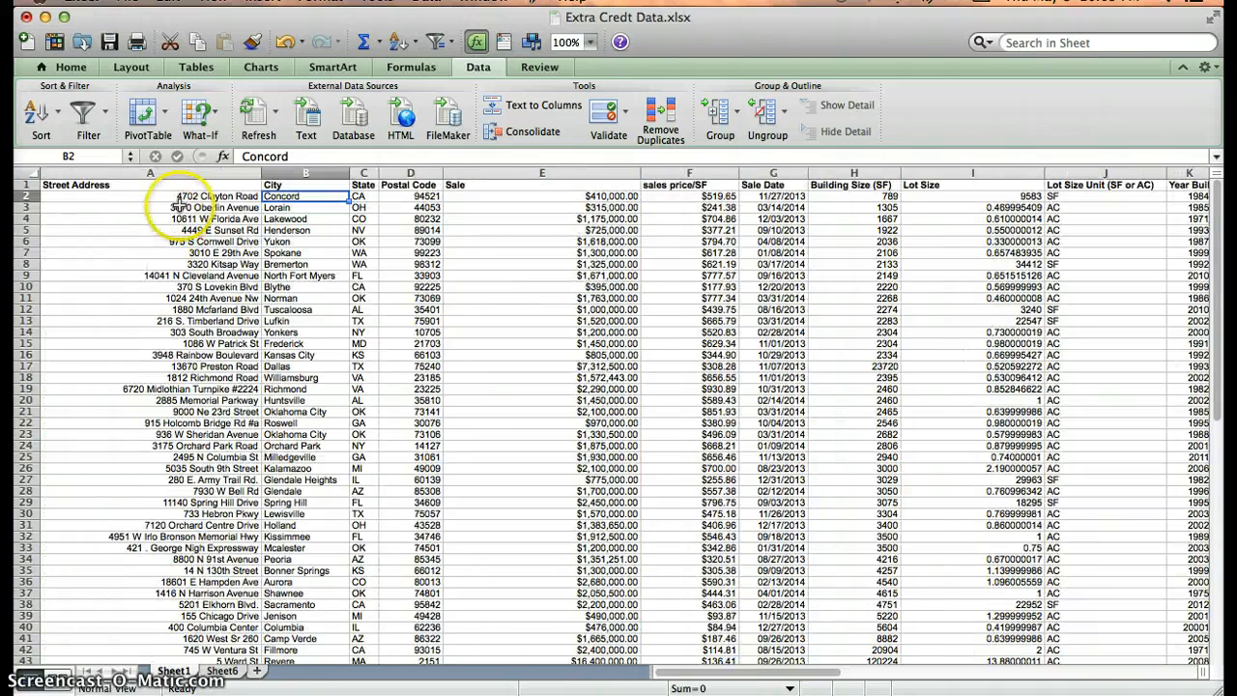
pyautogui.moveTo(179, 187); pyautogui.dragTo(989, 597)
pyautogui.hscroll(-5, 885, 657)
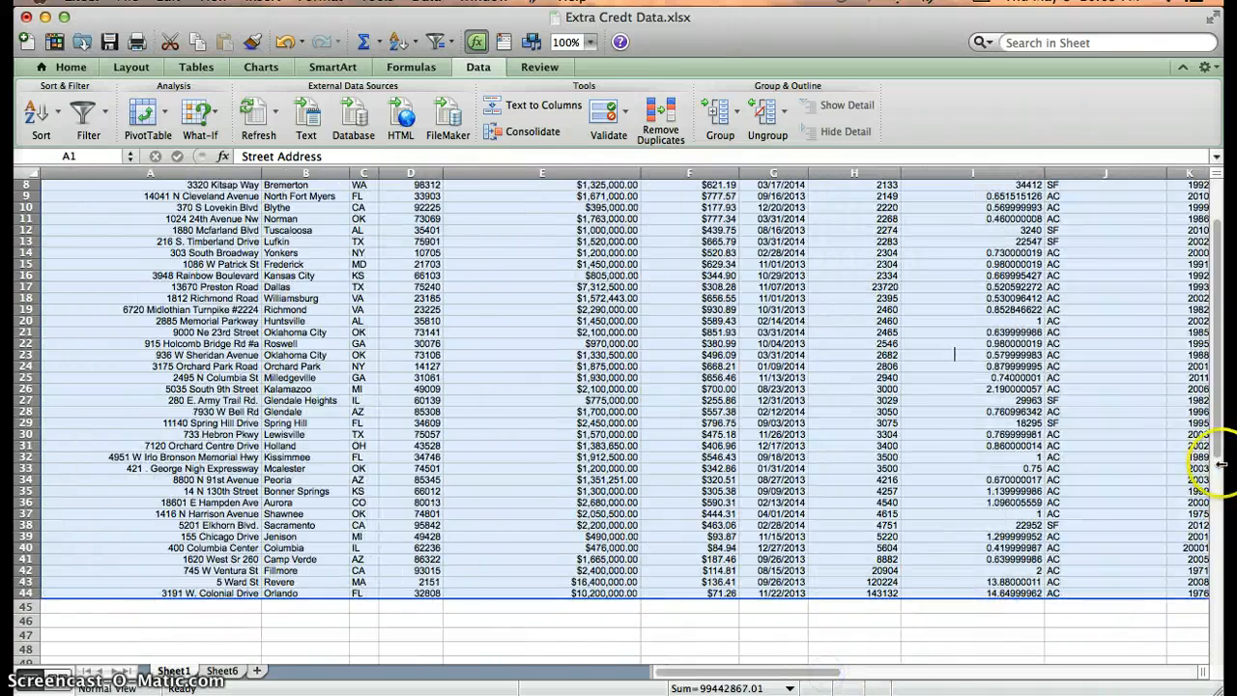
pyautogui.scroll(3, 1220, 436)
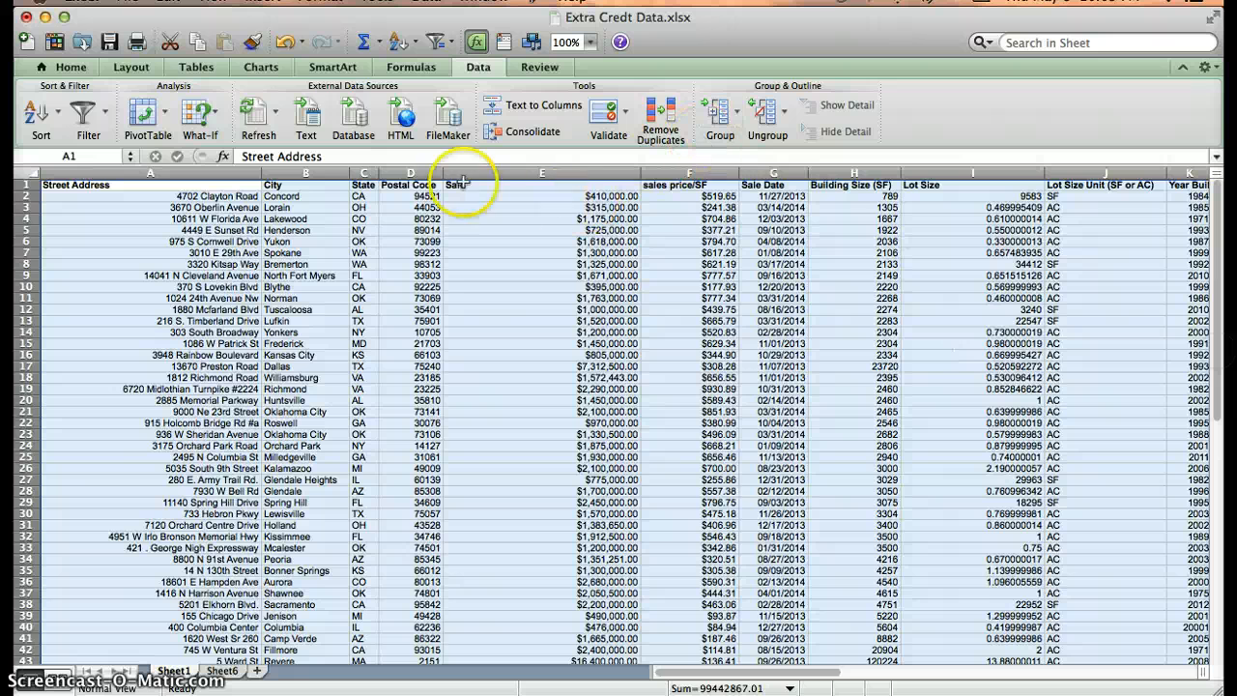
pyautogui.click(85, 114)
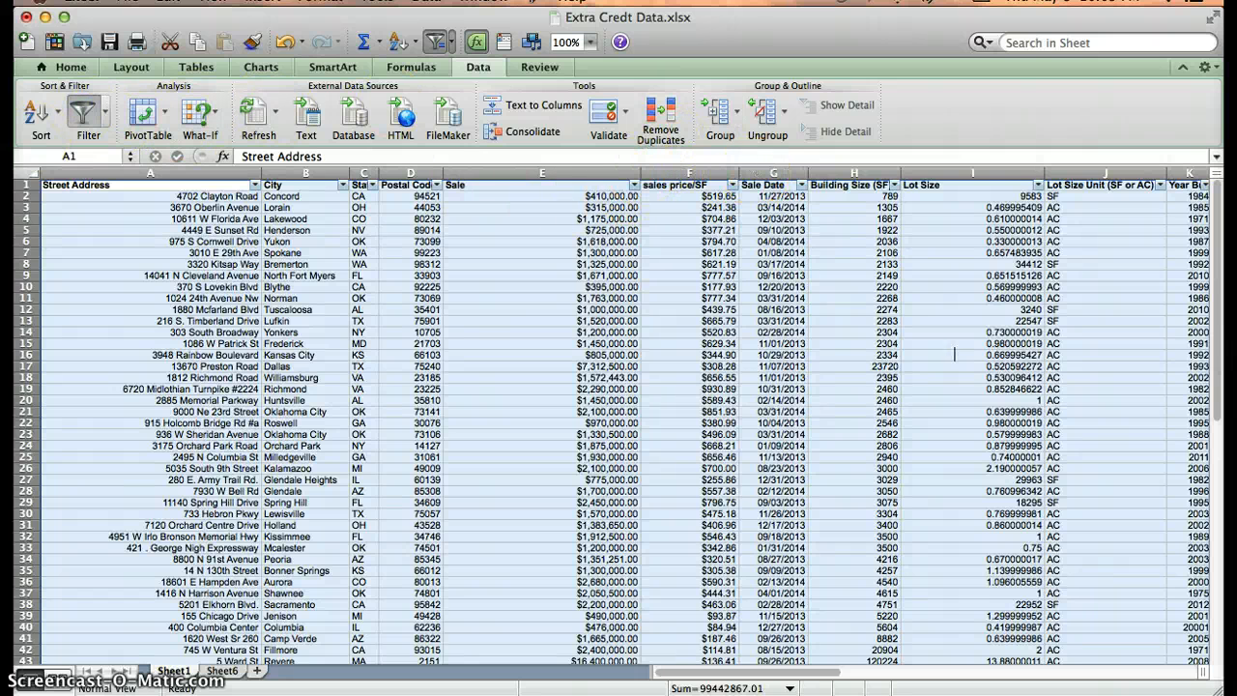
# Sort the table by Building Size (SF) smallest first and pick out the 2268 value.
pyautogui.click(34, 121)
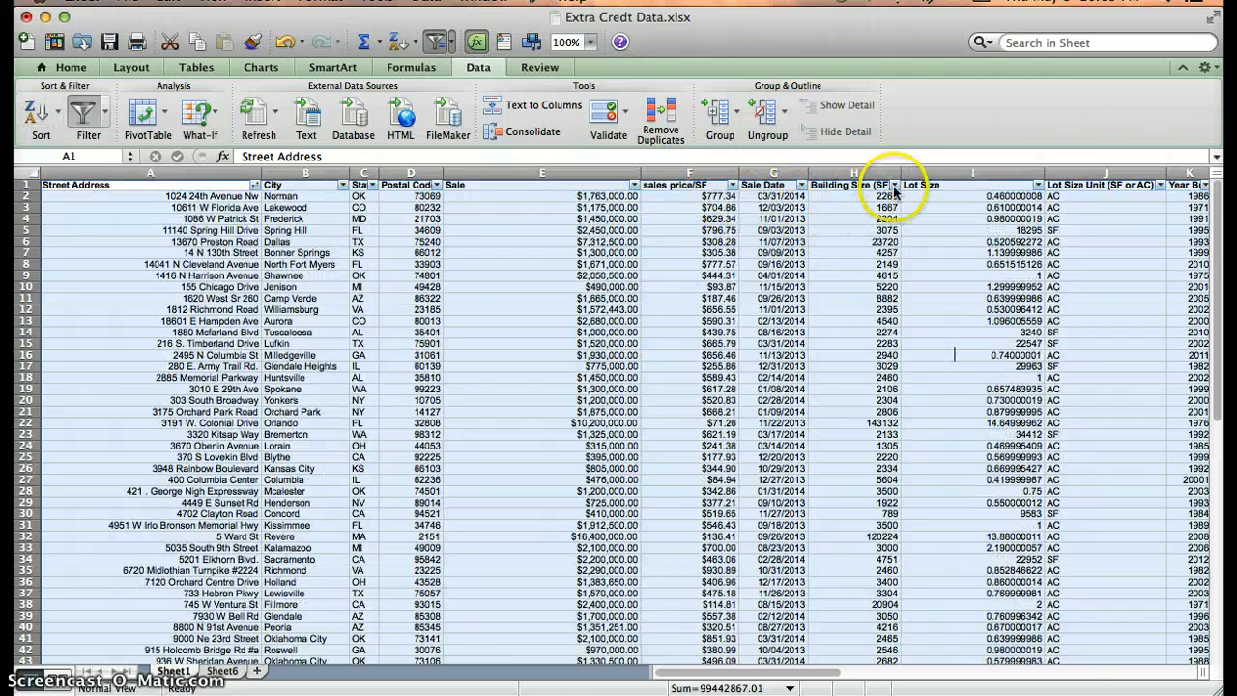
pyautogui.click(894, 185)
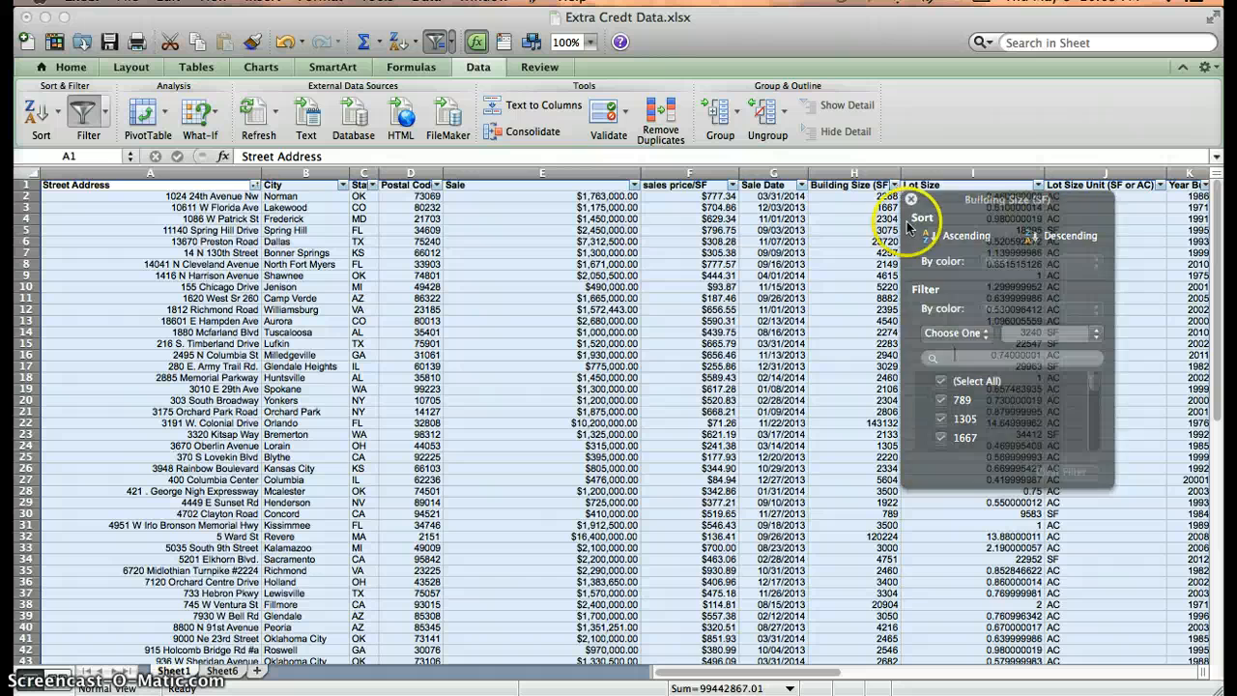
pyautogui.click(960, 235)
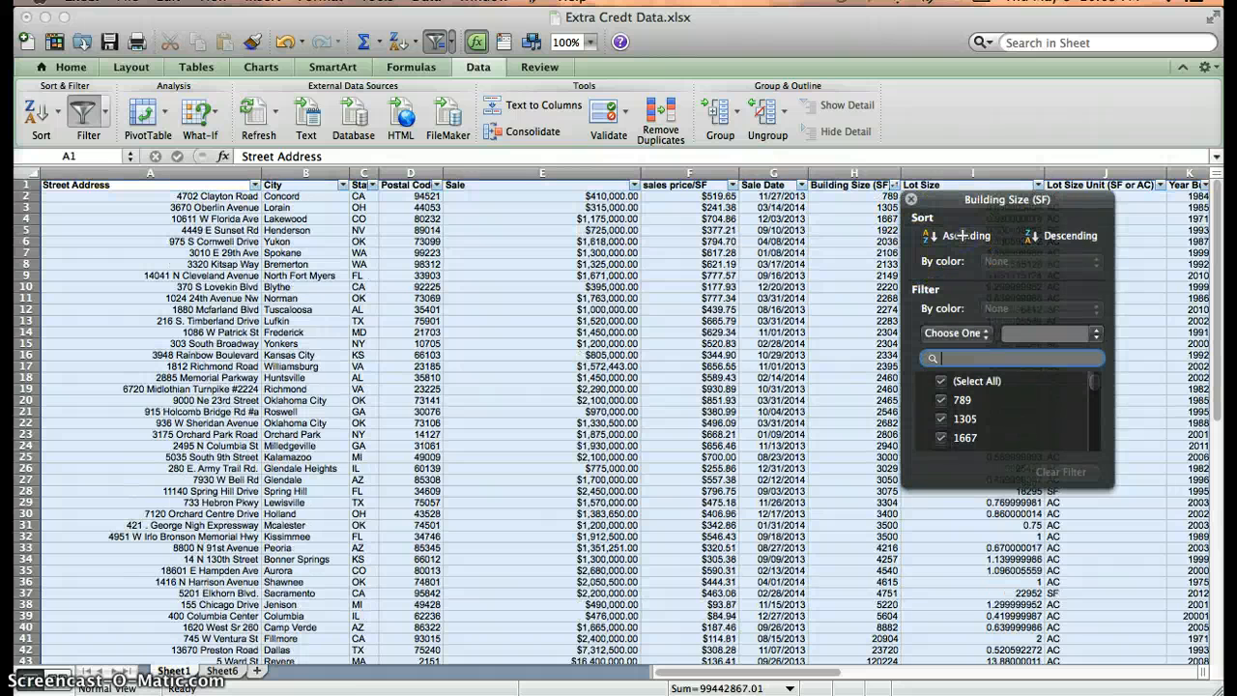
pyautogui.click(894, 186)
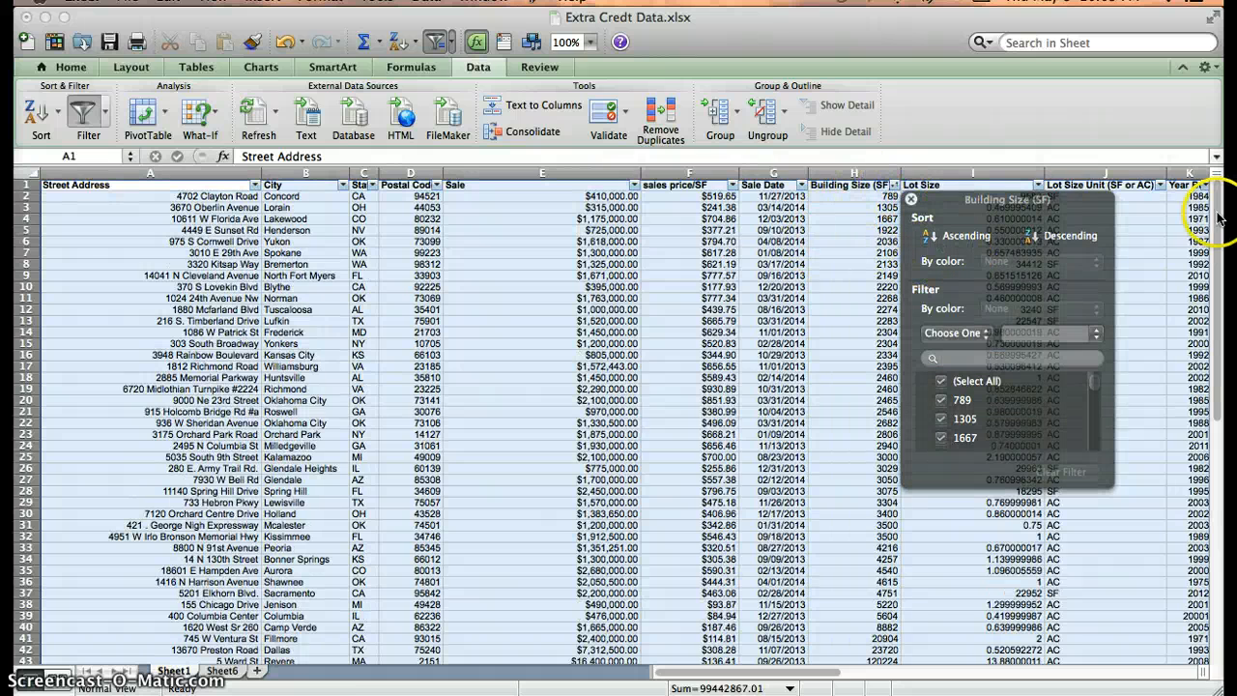
pyautogui.moveTo(1218, 219)
pyautogui.mouseDown()
pyautogui.moveTo(1215, 237)
pyautogui.moveTo(1217, 219)
pyautogui.mouseUp()
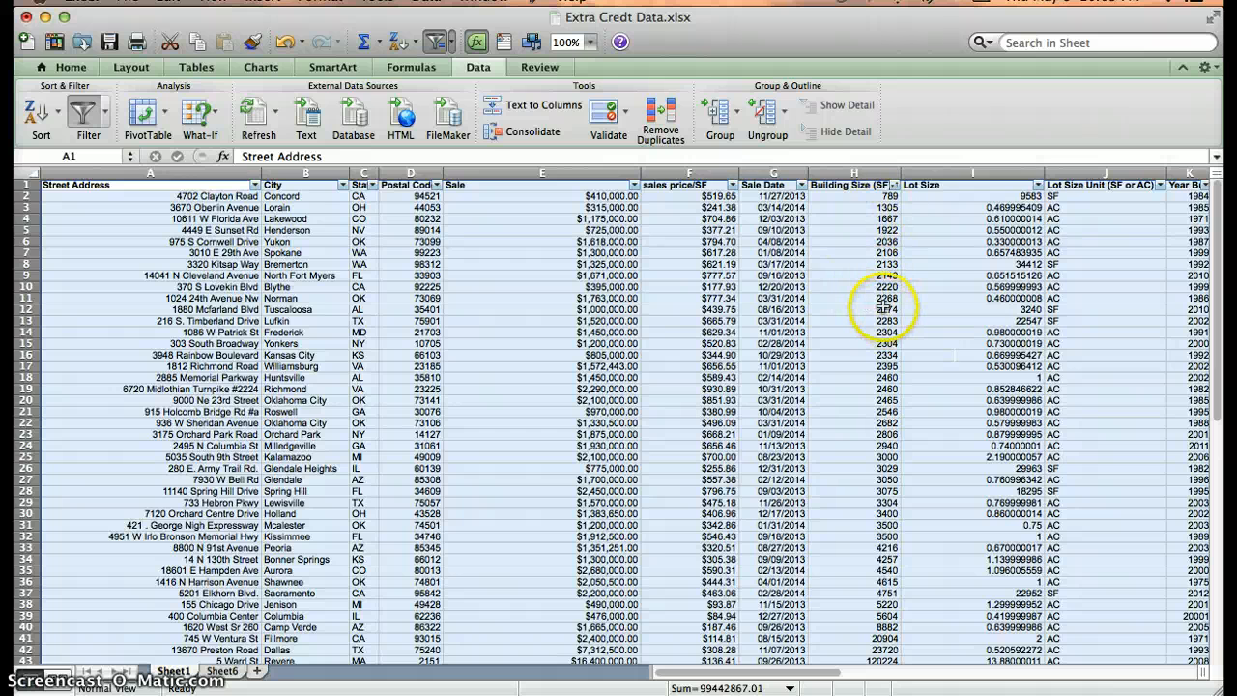
pyautogui.click(882, 298)
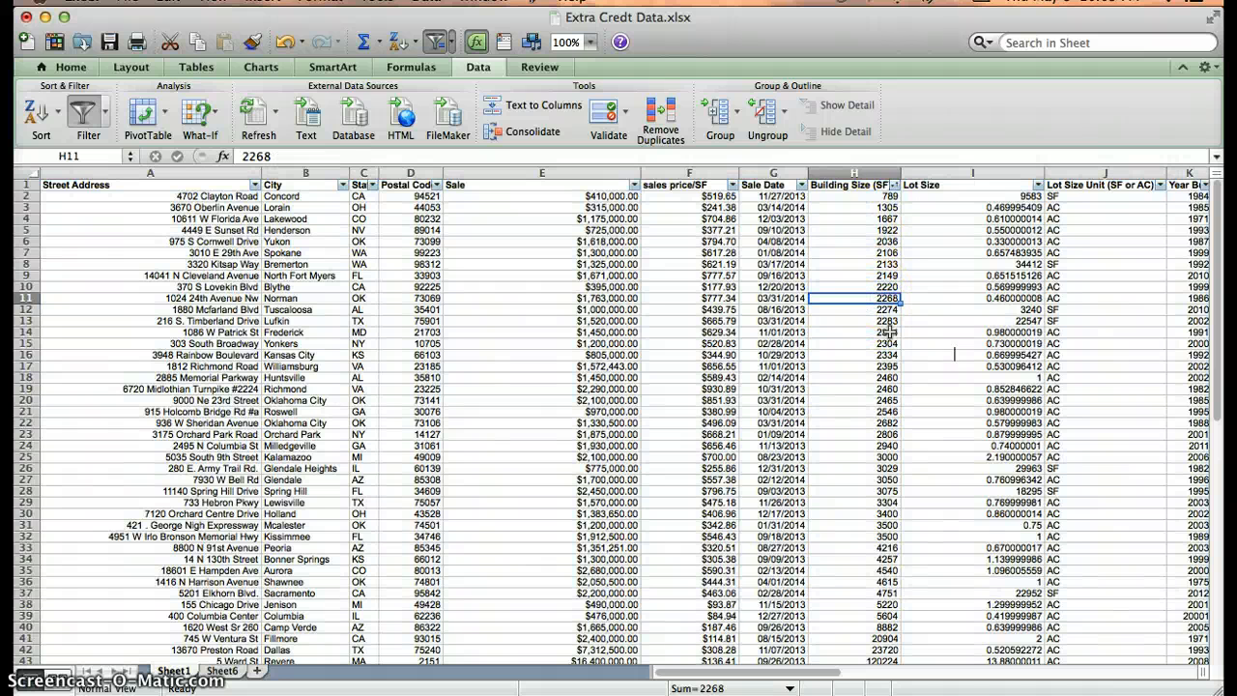
# Back in Fusion Tables, set the second marker bucket to start at 2268.
pyautogui.hotkey('ctrl', 'Up')
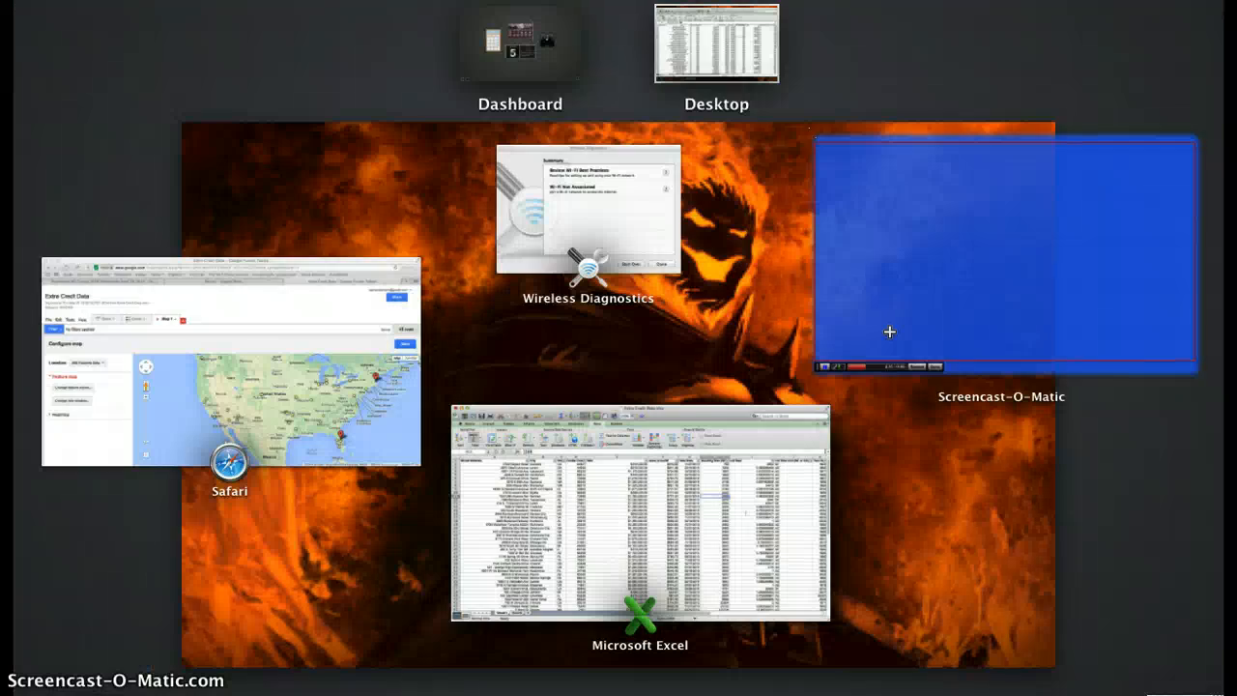
pyautogui.click(221, 419)
pyautogui.click(116, 425)
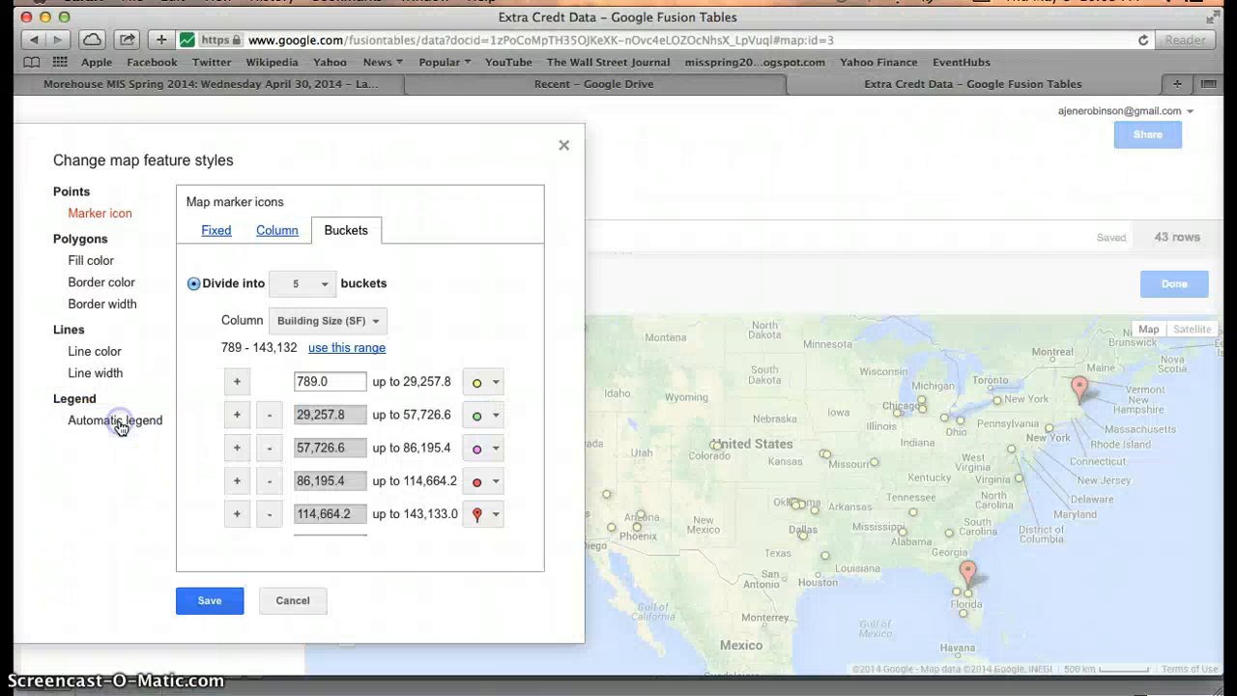
pyautogui.click(343, 416)
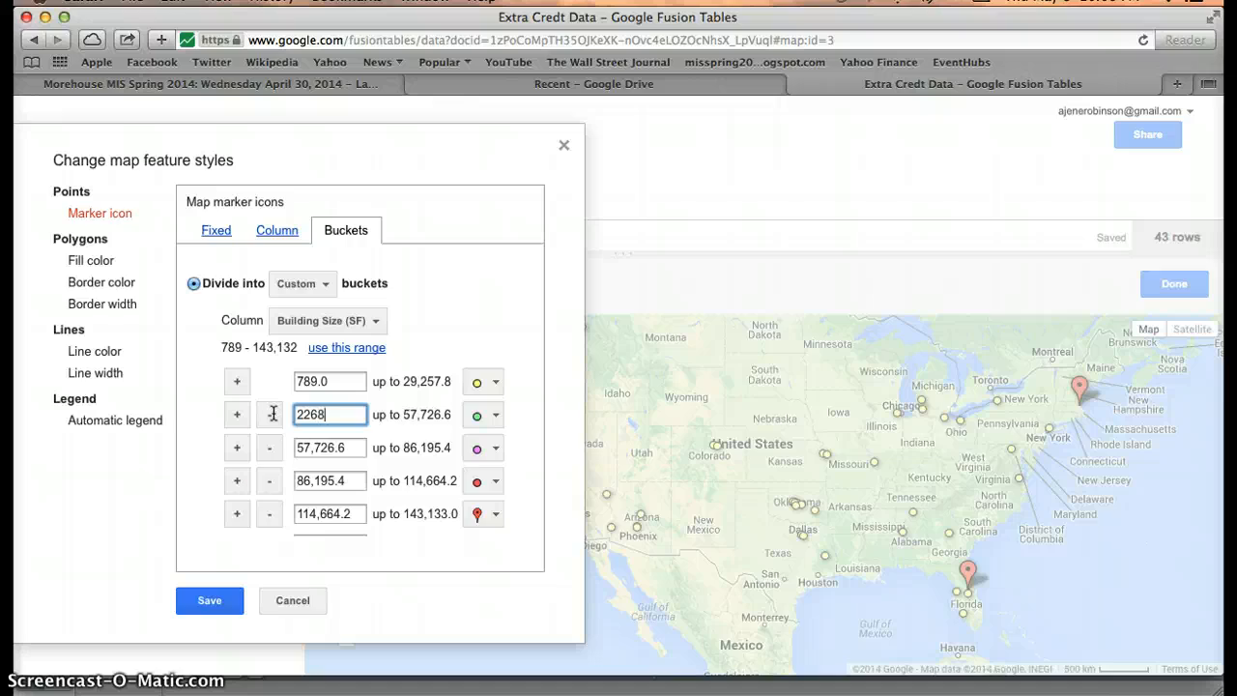
# Look up the next cutoff, 2465, in the sorted Excel sheet and return to the style settings.
pyautogui.hotkey('ctrl', 'Up')
pyautogui.click(731, 486)
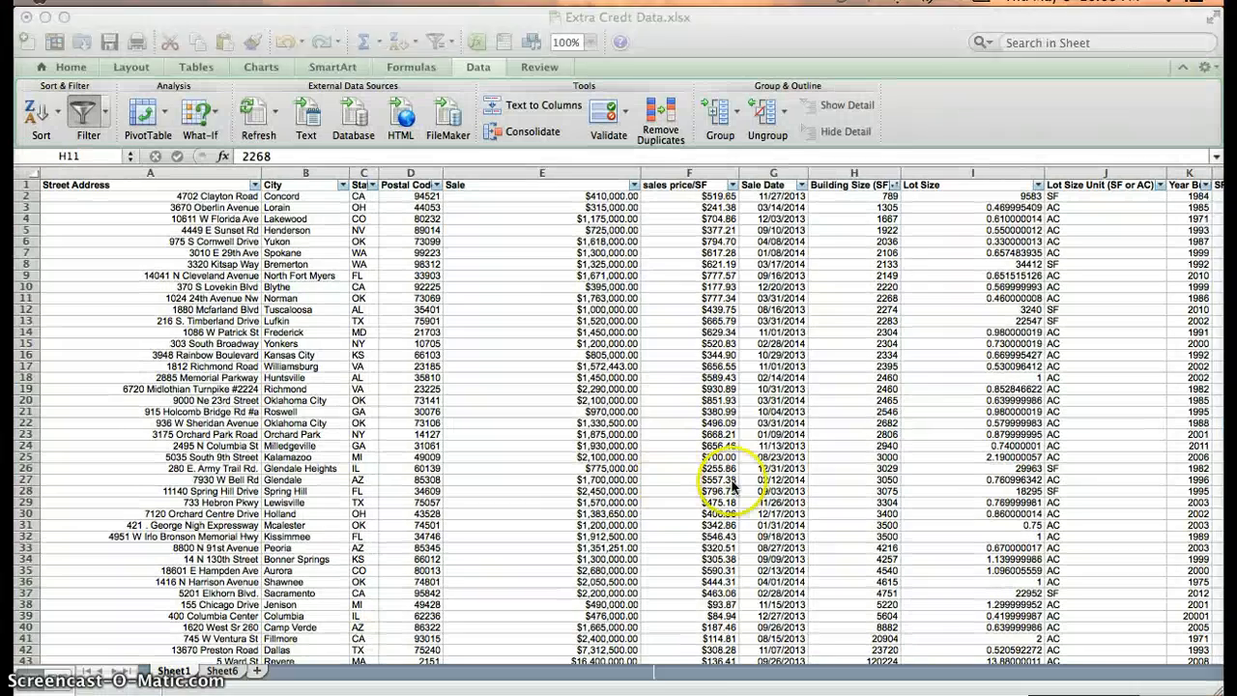
pyautogui.click(855, 402)
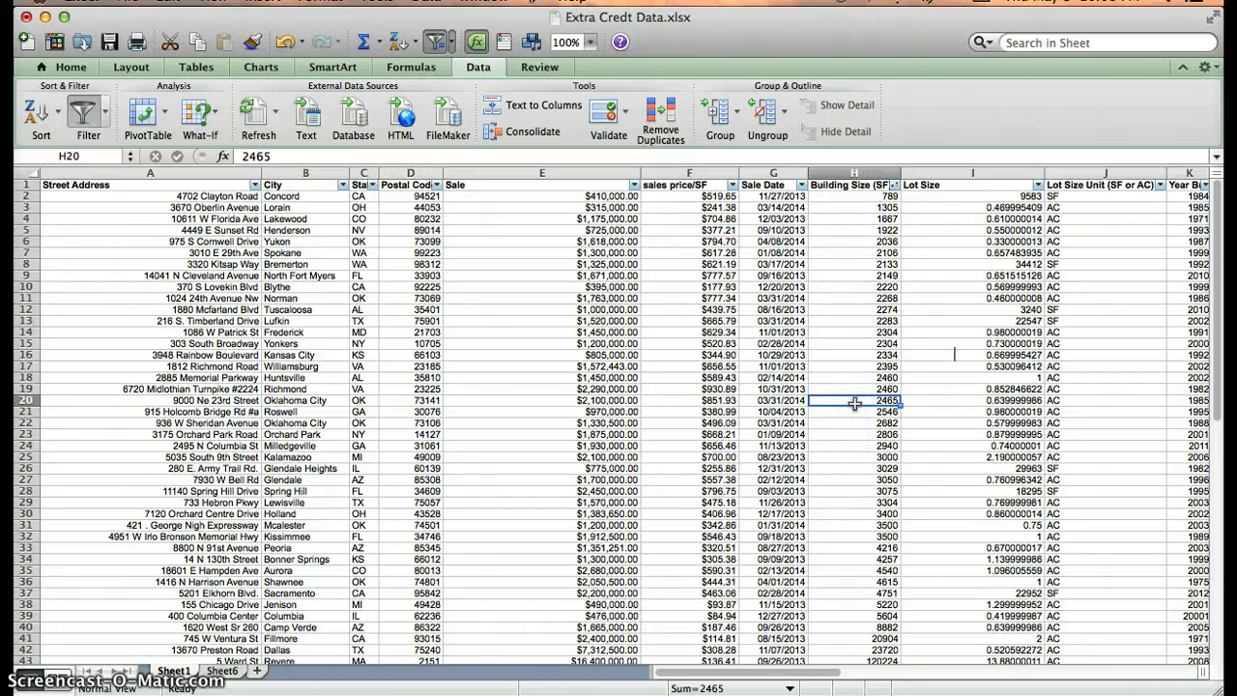
pyautogui.hotkey('ctrl', 'Up')
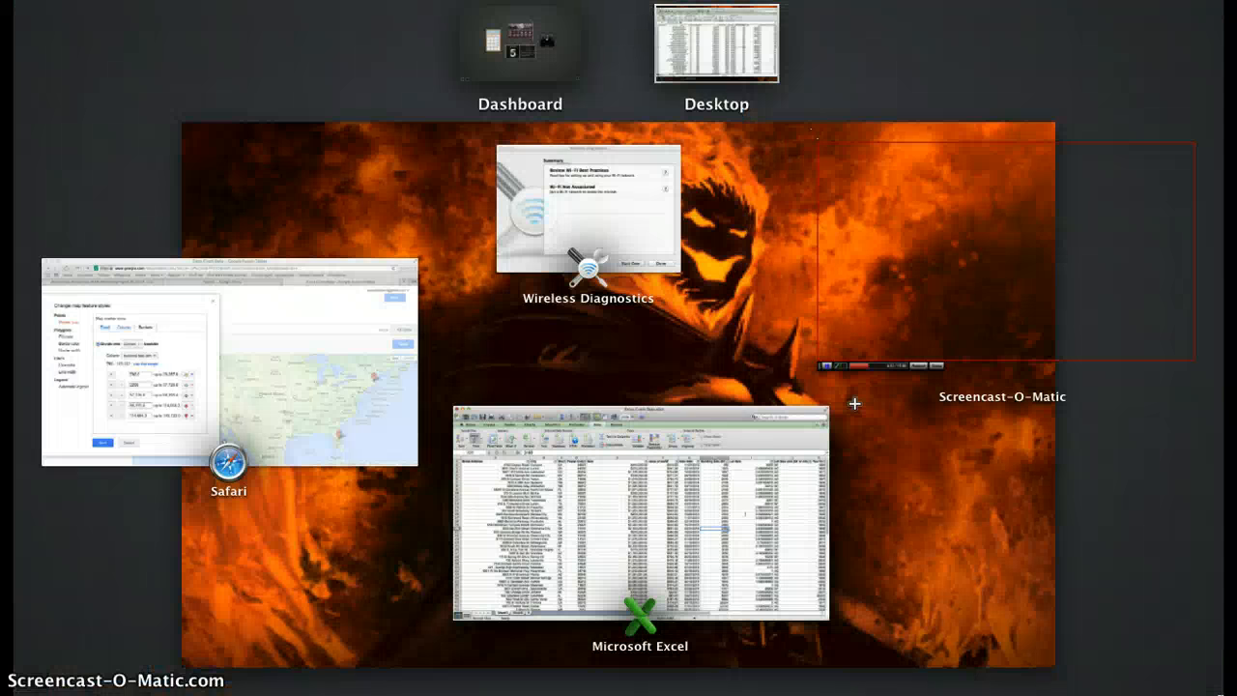
pyautogui.click(241, 387)
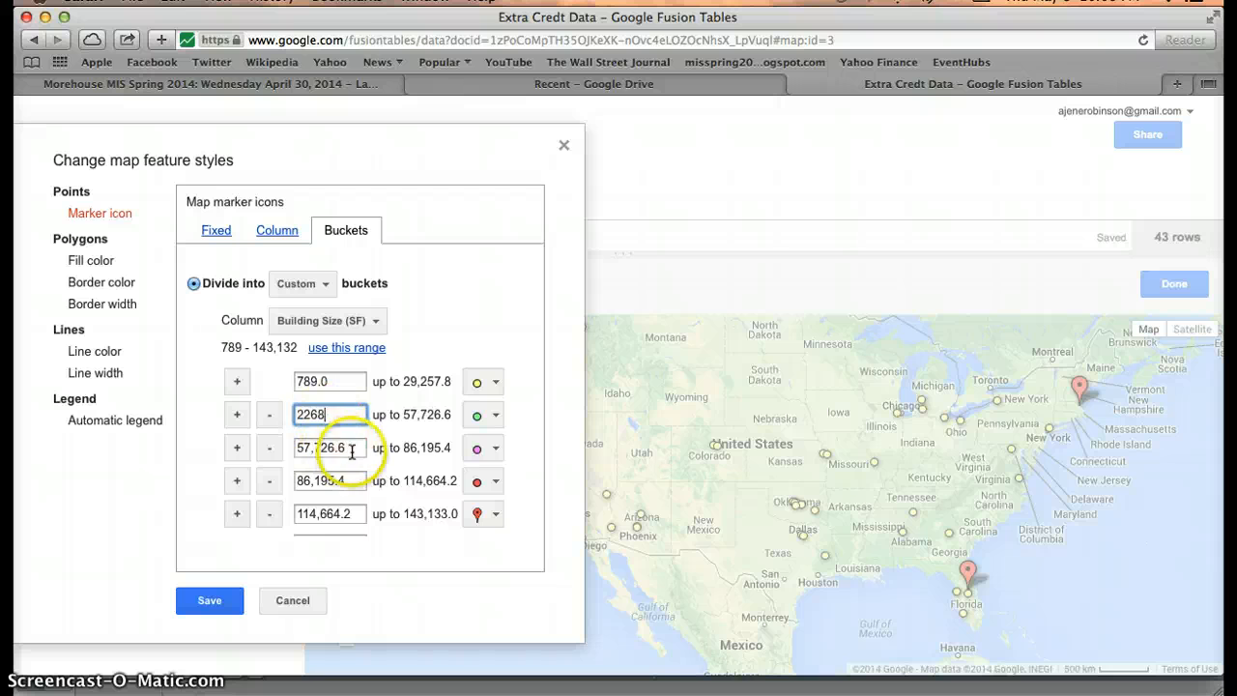
# Enter 2465 as the third bucket's starting value and commit it.
pyautogui.moveTo(346, 448); pyautogui.dragTo(259, 454)
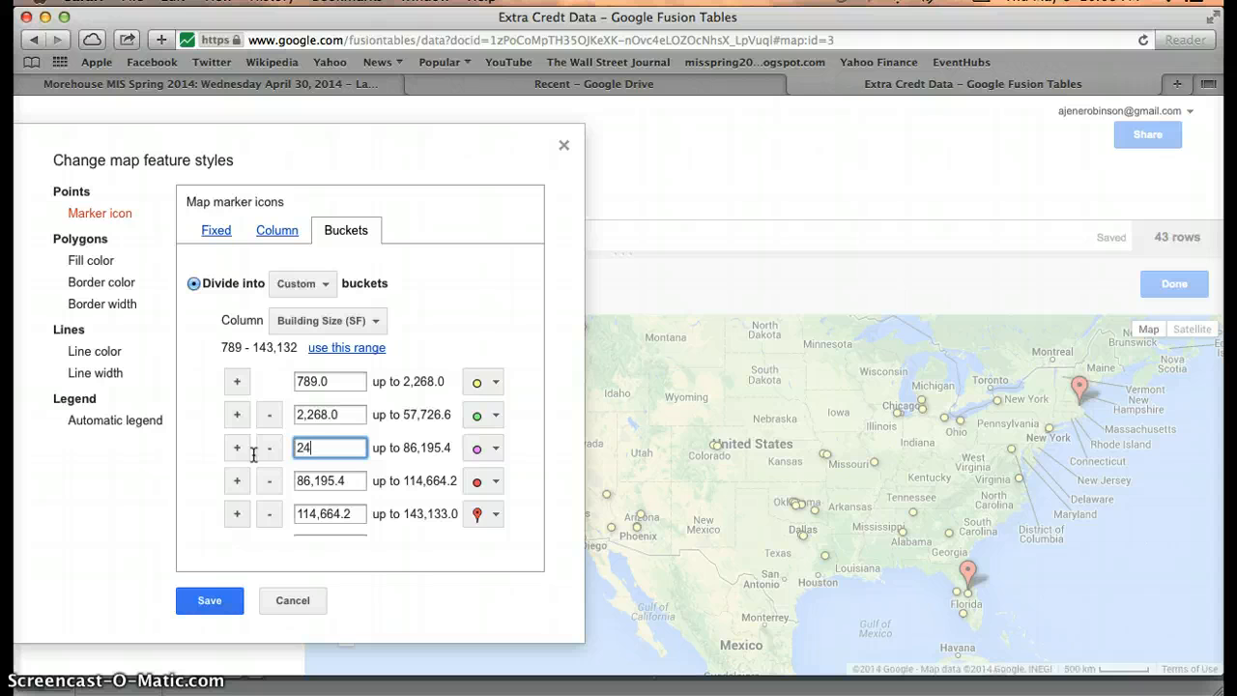
pyautogui.click(349, 480)
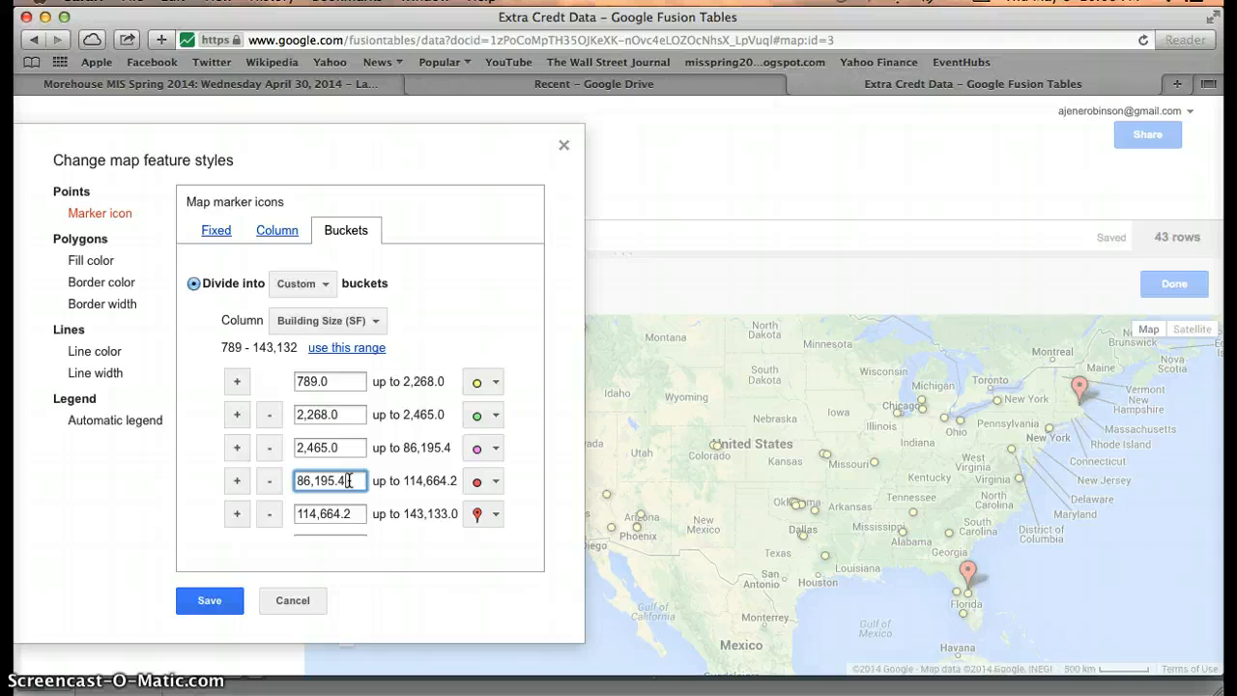
pyautogui.hotkey('ctrl', 'Up')
pyautogui.click(679, 468)
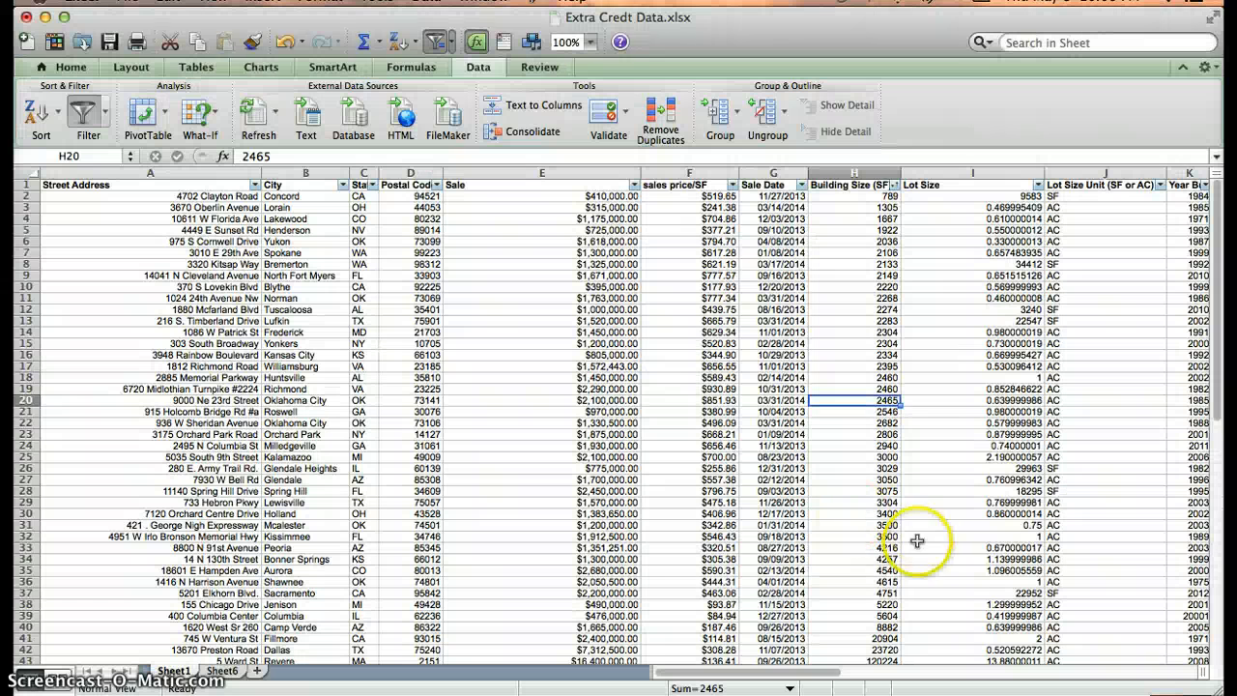
# Look up 4540 in Excel's sorted Building Size column as the next bucket cutoff.
pyautogui.click(875, 570)
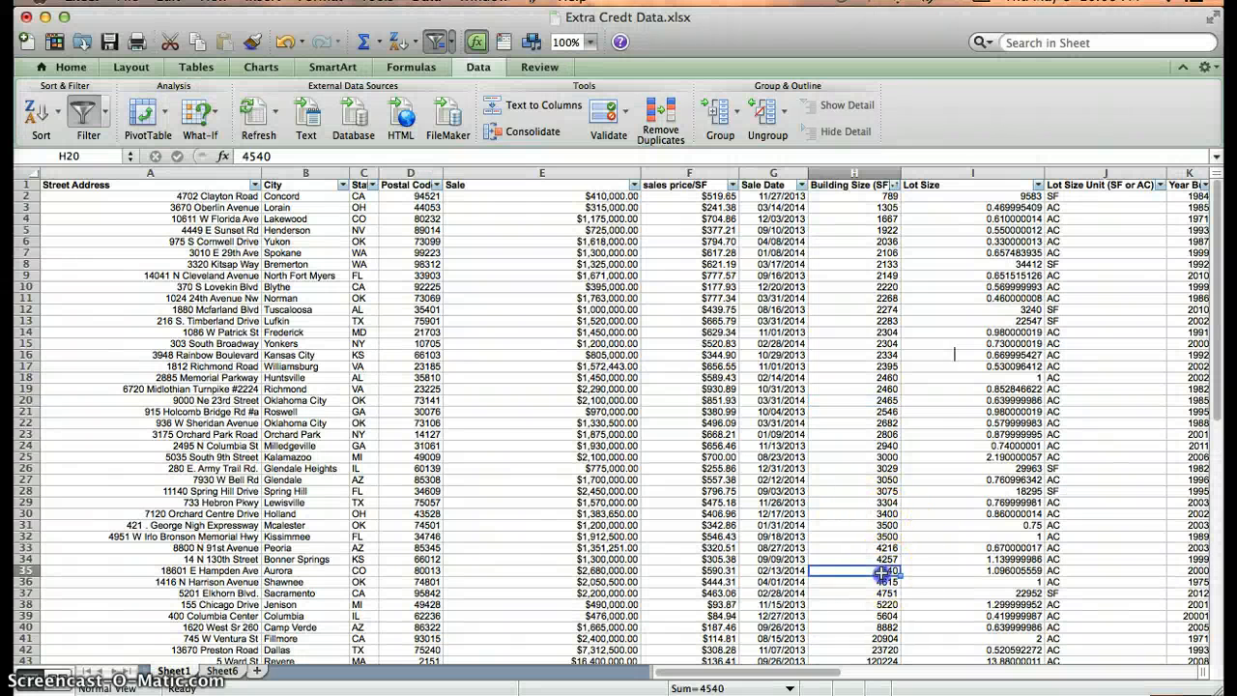
pyautogui.moveTo(1223, 408)
pyautogui.mouseDown()
pyautogui.moveTo(1222, 430)
pyautogui.moveTo(1221, 418)
pyautogui.mouseUp()
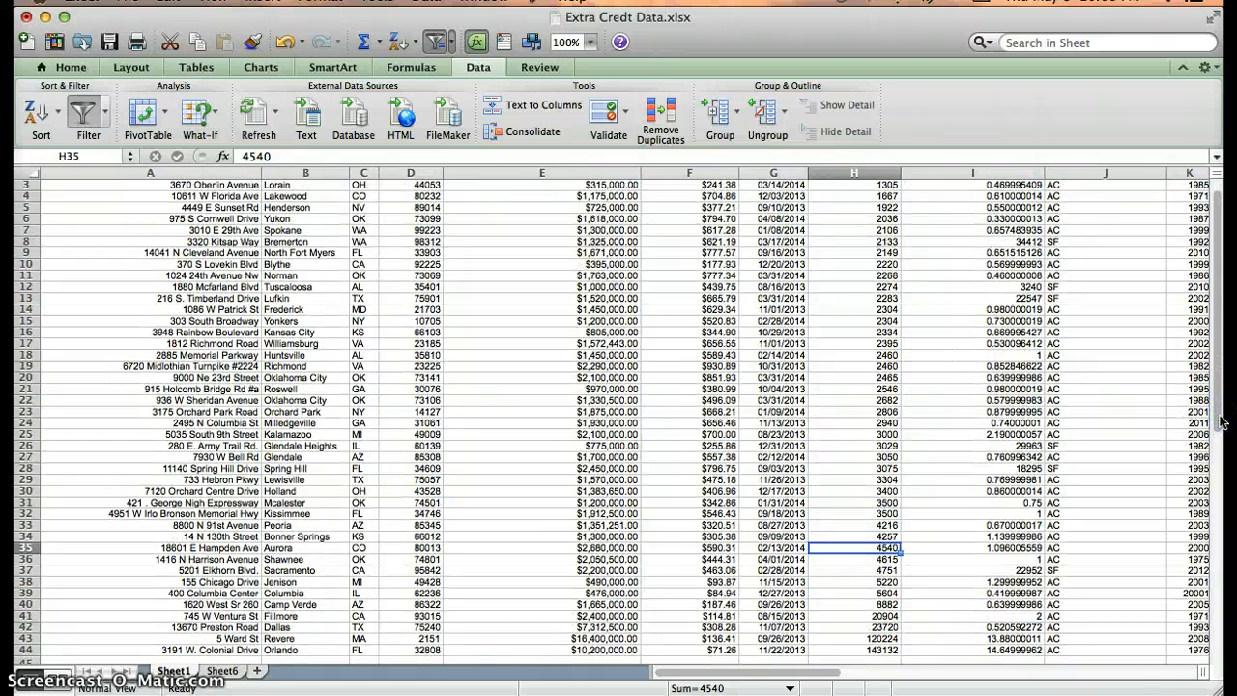
pyautogui.hotkey('ctrl', 'Up')
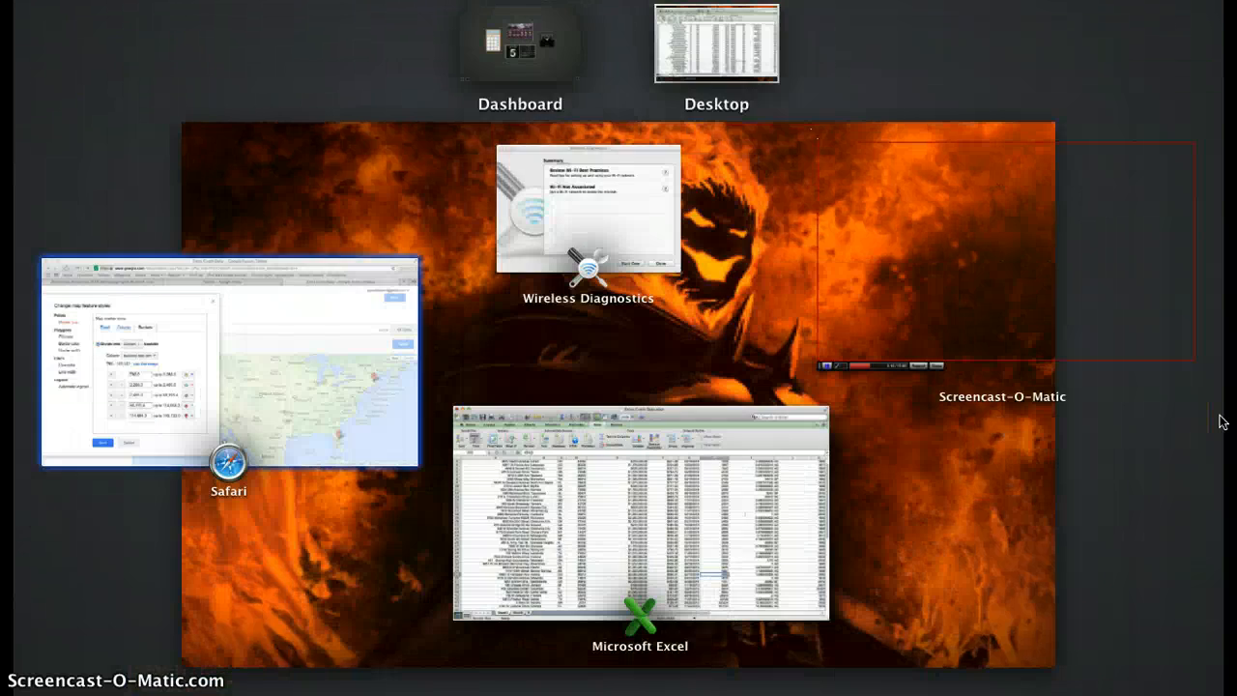
pyautogui.click(276, 415)
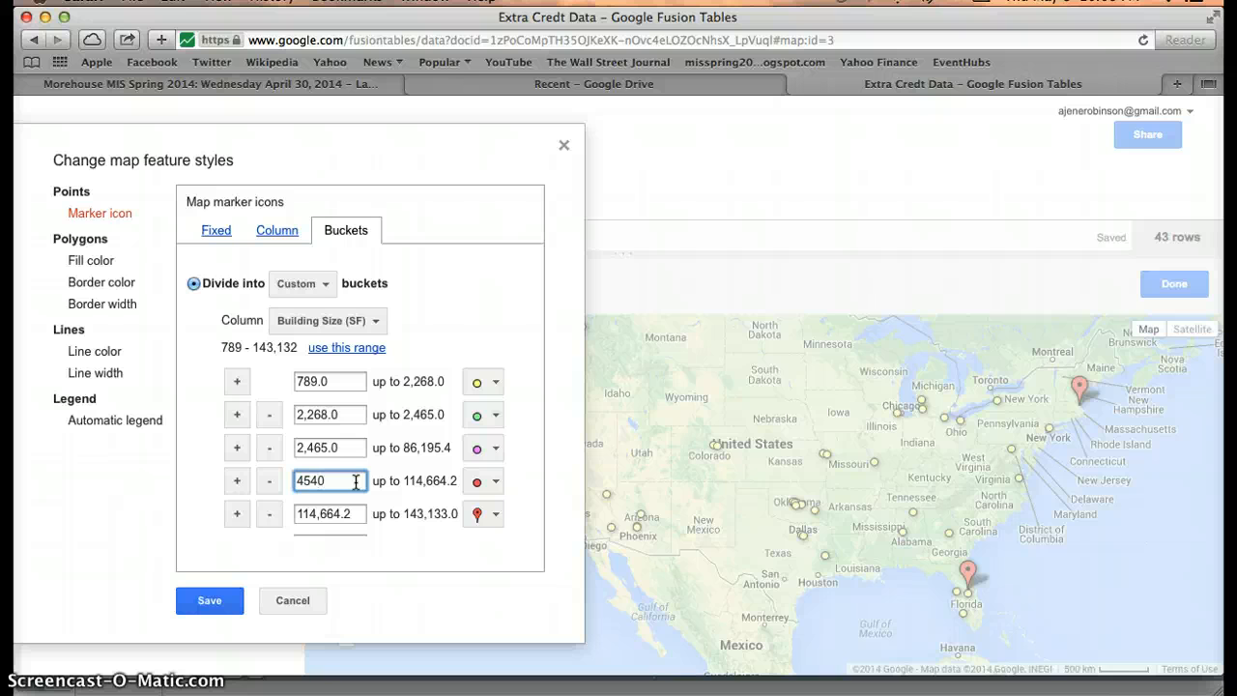
# Start the fourth Building Size bucket at 4,540 and save the custom marker styles.
pyautogui.click(392, 478)
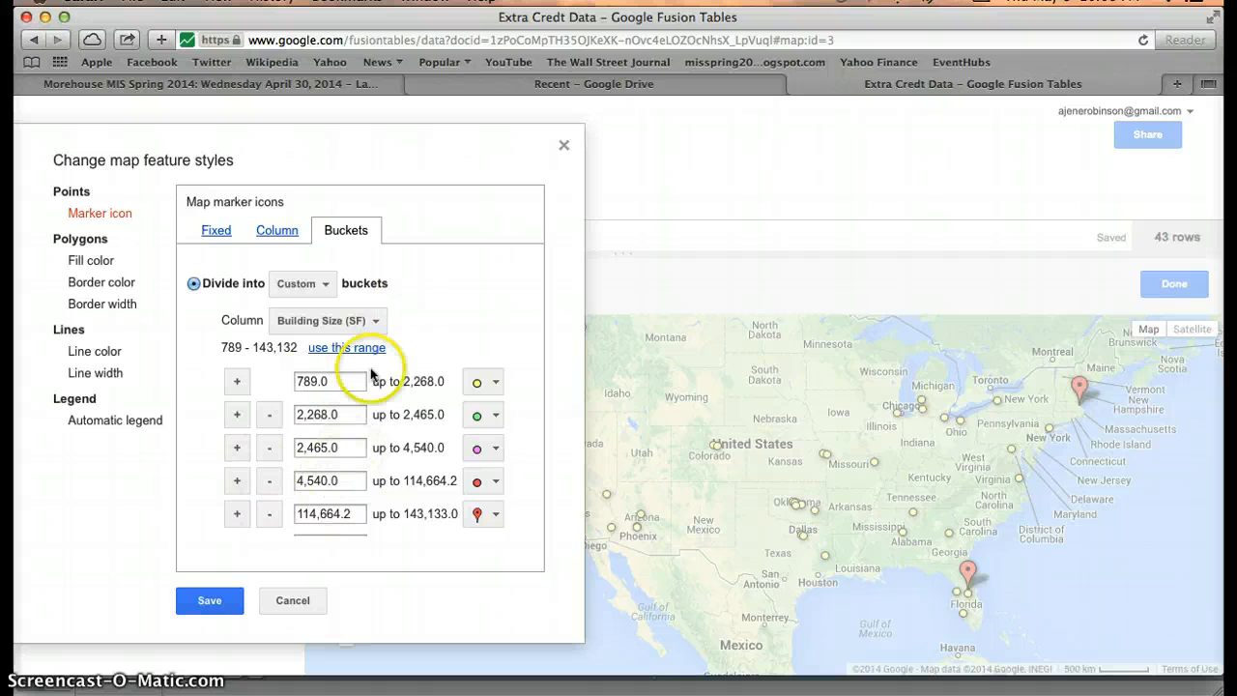
pyautogui.click(216, 599)
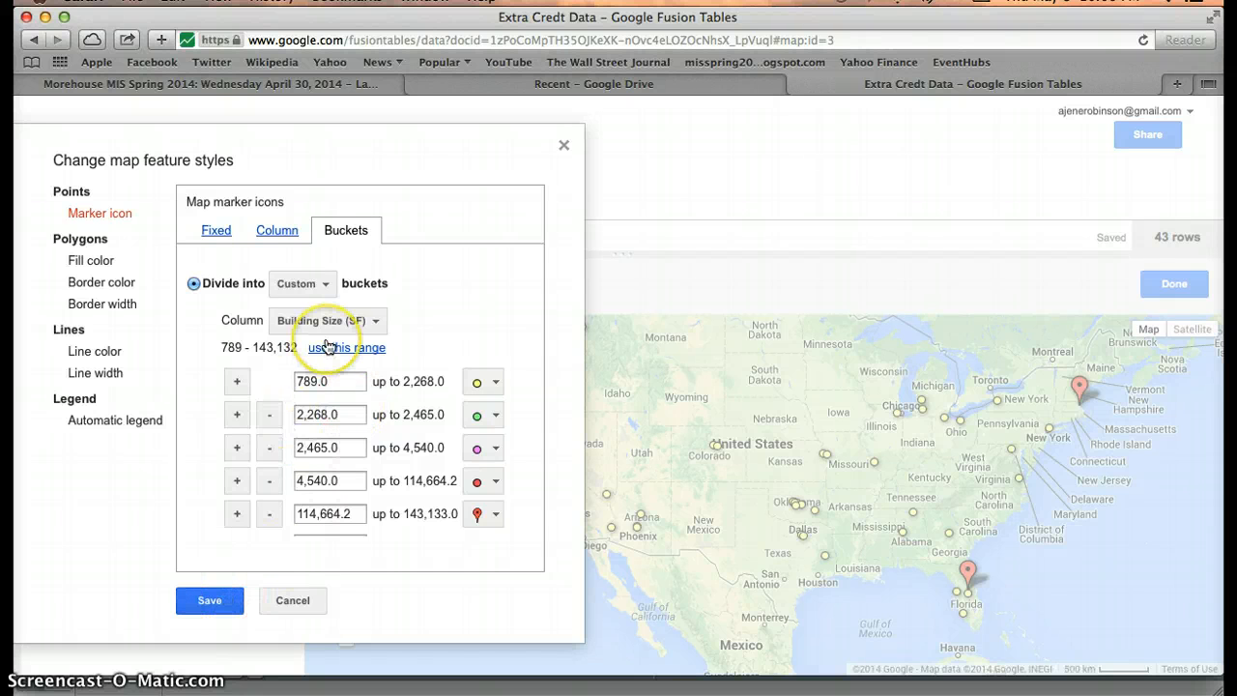
pyautogui.click(199, 601)
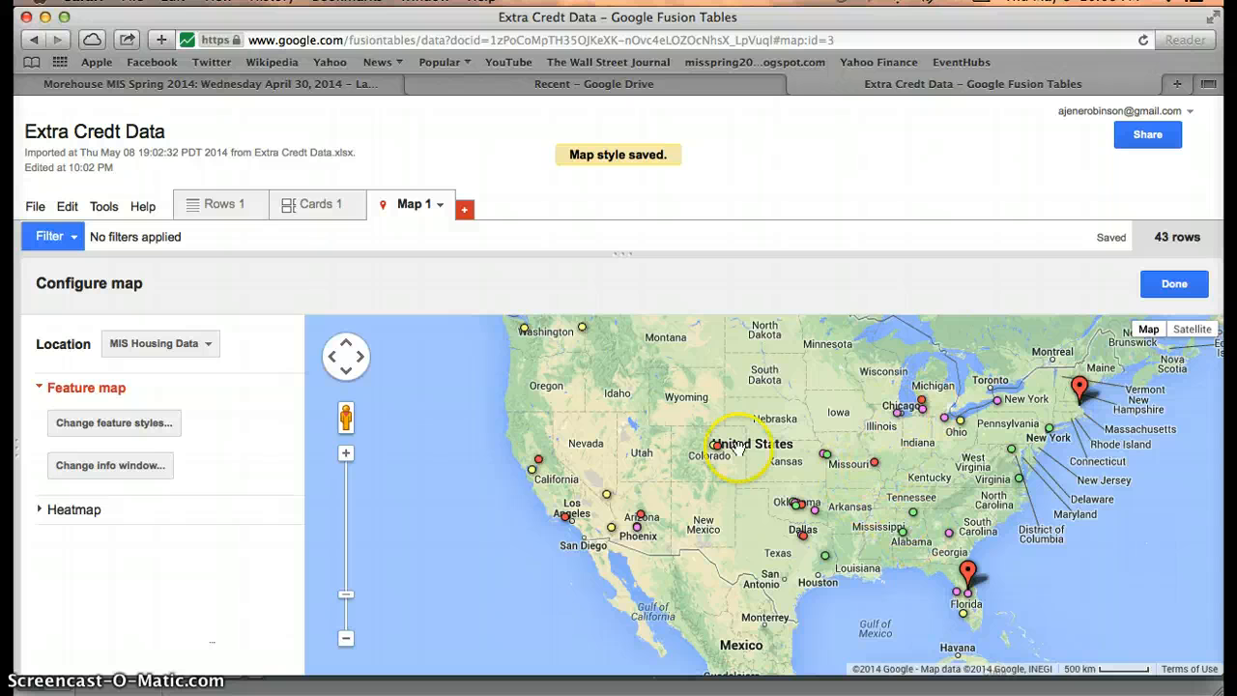
# Reopen the marker bucket styles to review the saved cutoffs, fifth starting at 114,664.2.
pyautogui.click(142, 424)
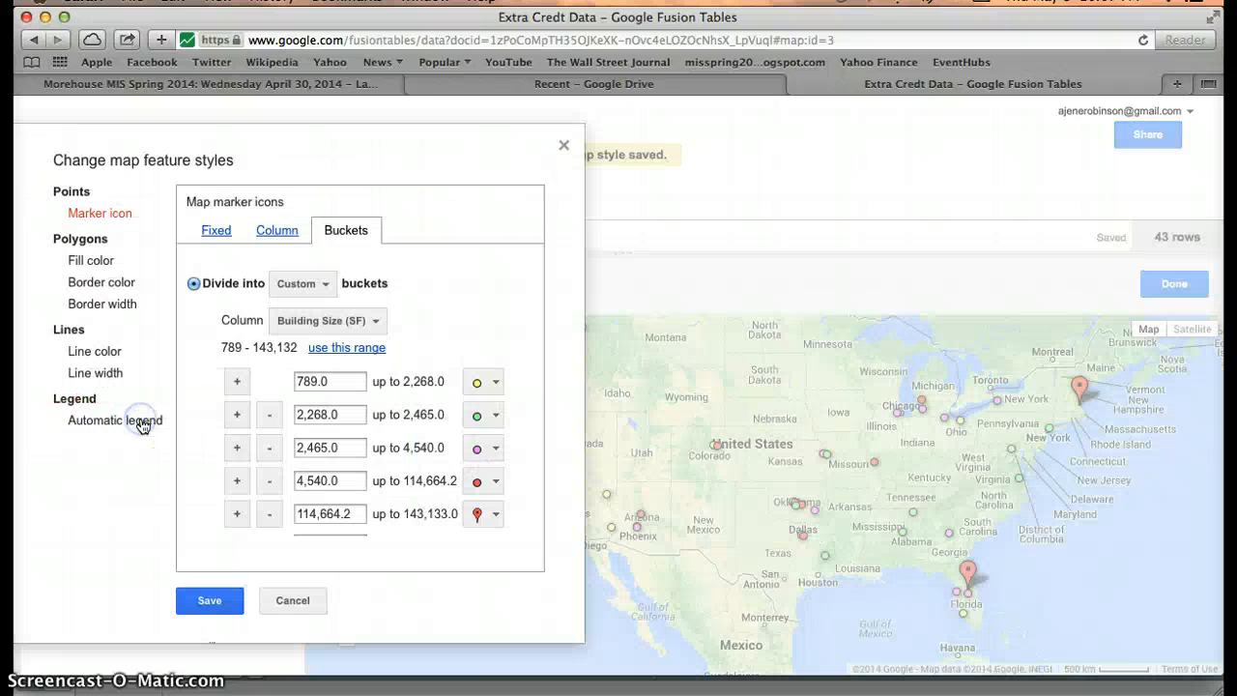
pyautogui.click(822, 437)
pyautogui.click(222, 604)
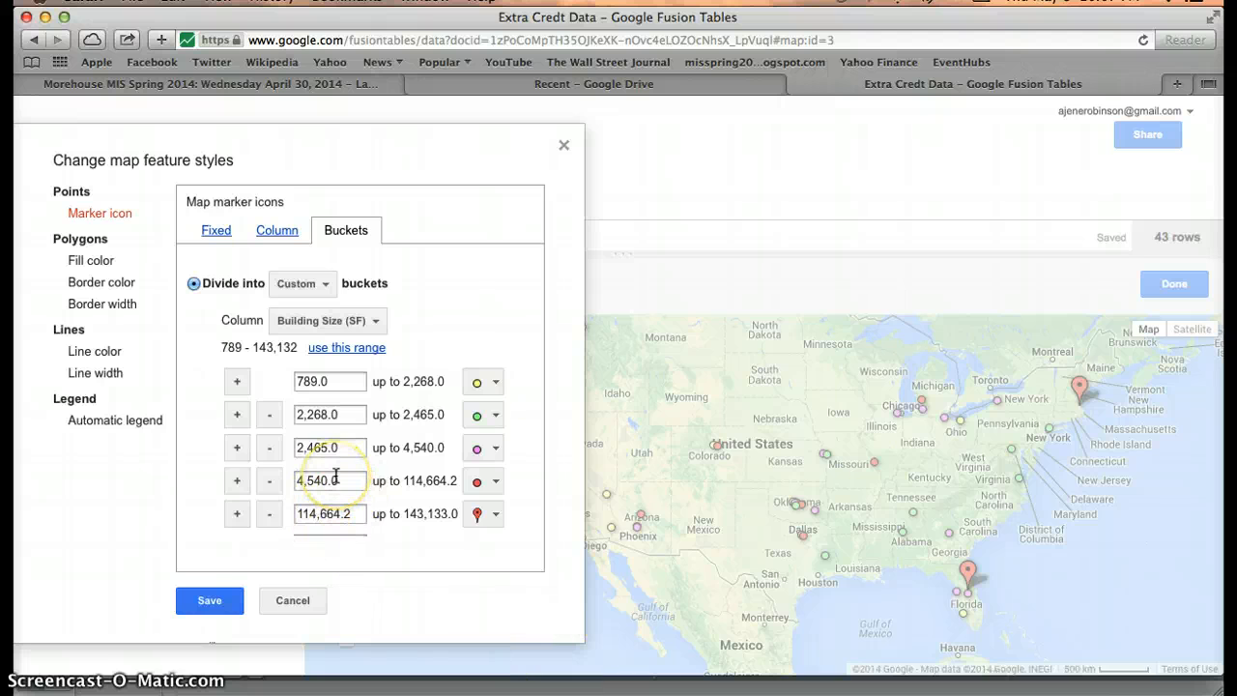
pyautogui.press('F3')
# Confirm in Excel that 143132 is the largest building size in the sorted list.
pyautogui.click(518, 489)
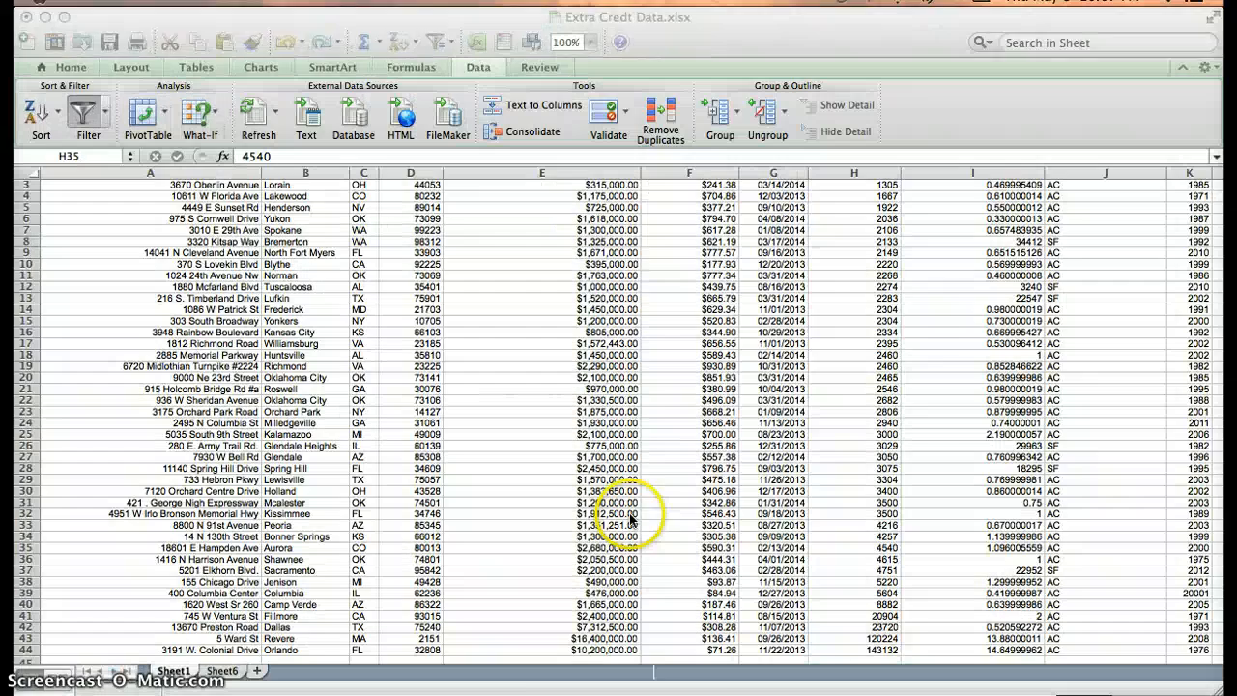
pyautogui.click(855, 650)
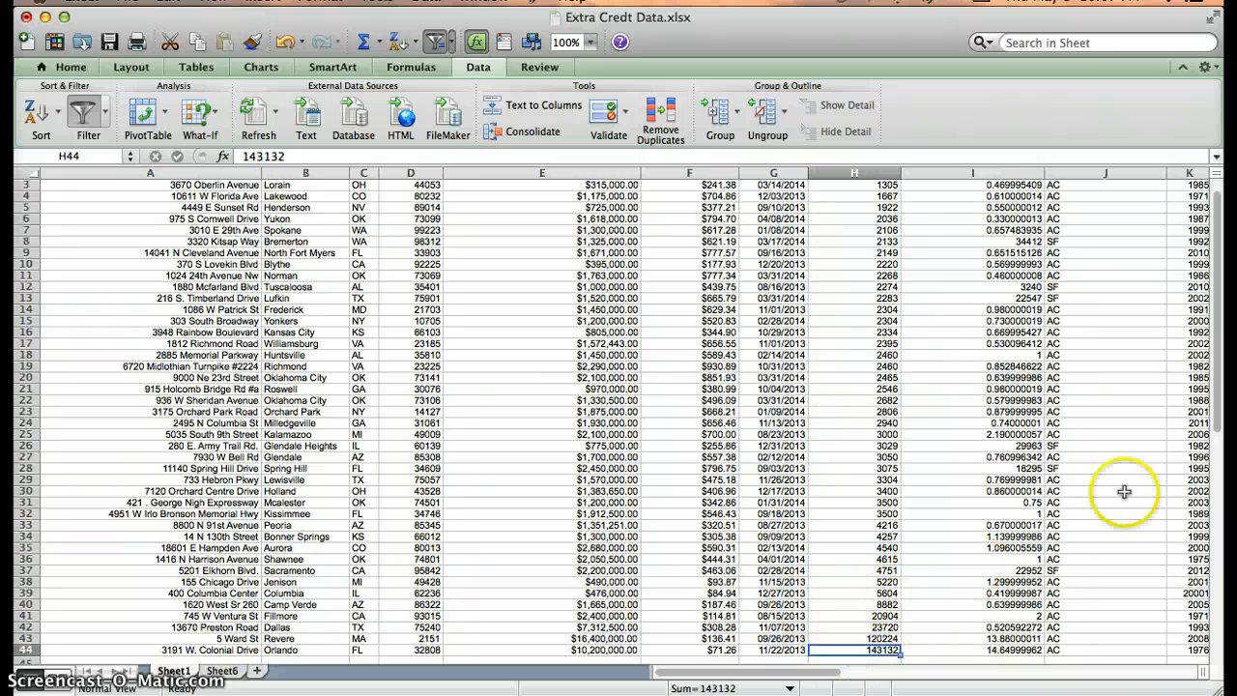
pyautogui.scroll(-1, 1206, 418)
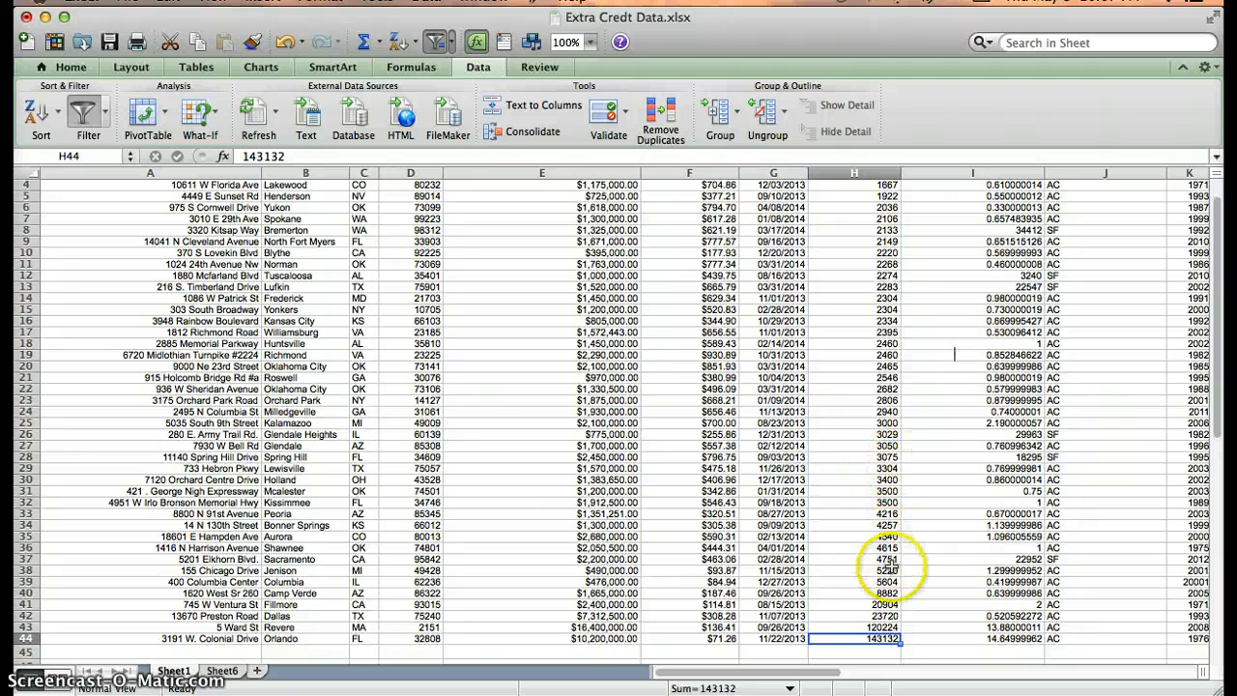
# Back in Fusion Tables, select the fourth bucket's start value for replacement.
pyautogui.hotkey('ctrl', 'Up')
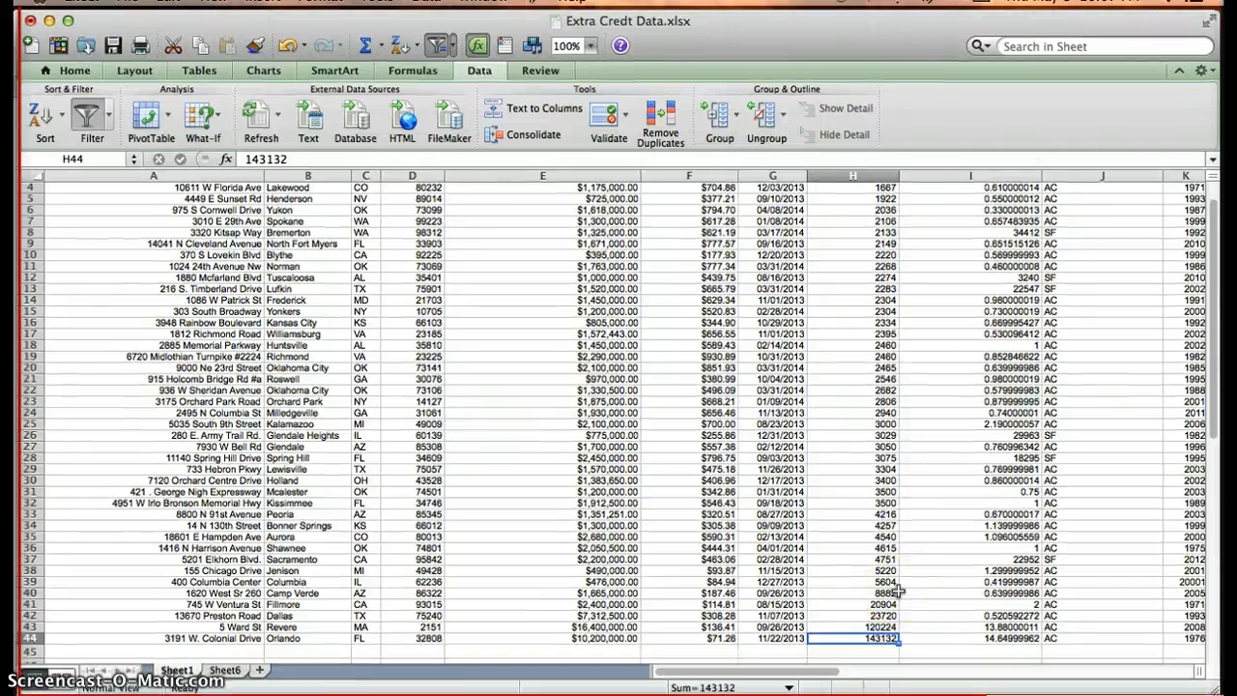
pyautogui.click(298, 400)
pyautogui.moveTo(341, 474); pyautogui.dragTo(276, 478)
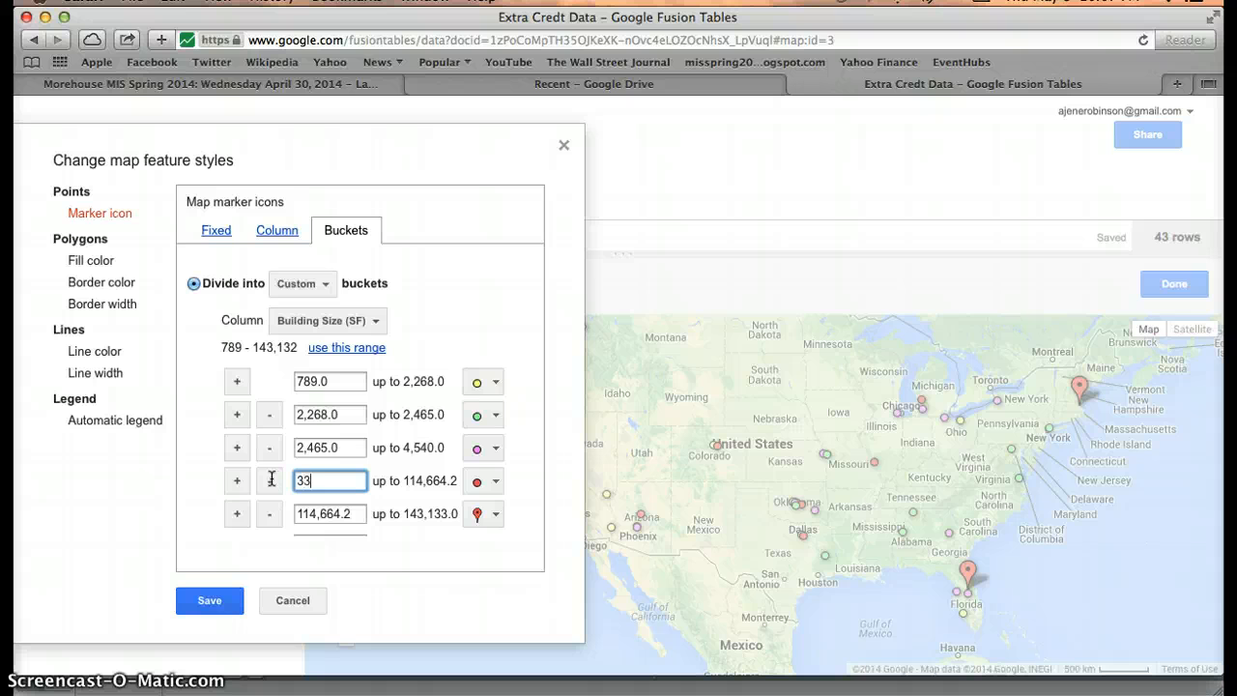
# Set the fourth bucket to start at 3,304 and the fifth at 5,220, checking Excel.
pyautogui.write('3304')
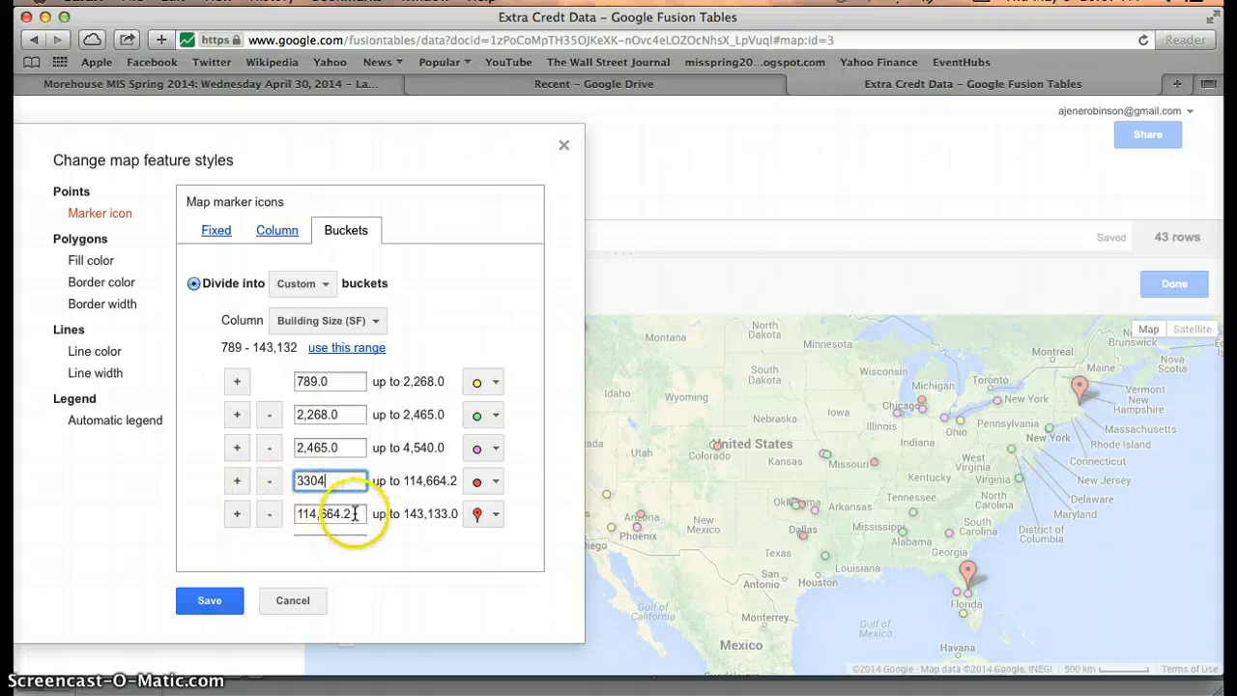
pyautogui.moveTo(339, 515); pyautogui.dragTo(232, 513)
pyautogui.write('5')
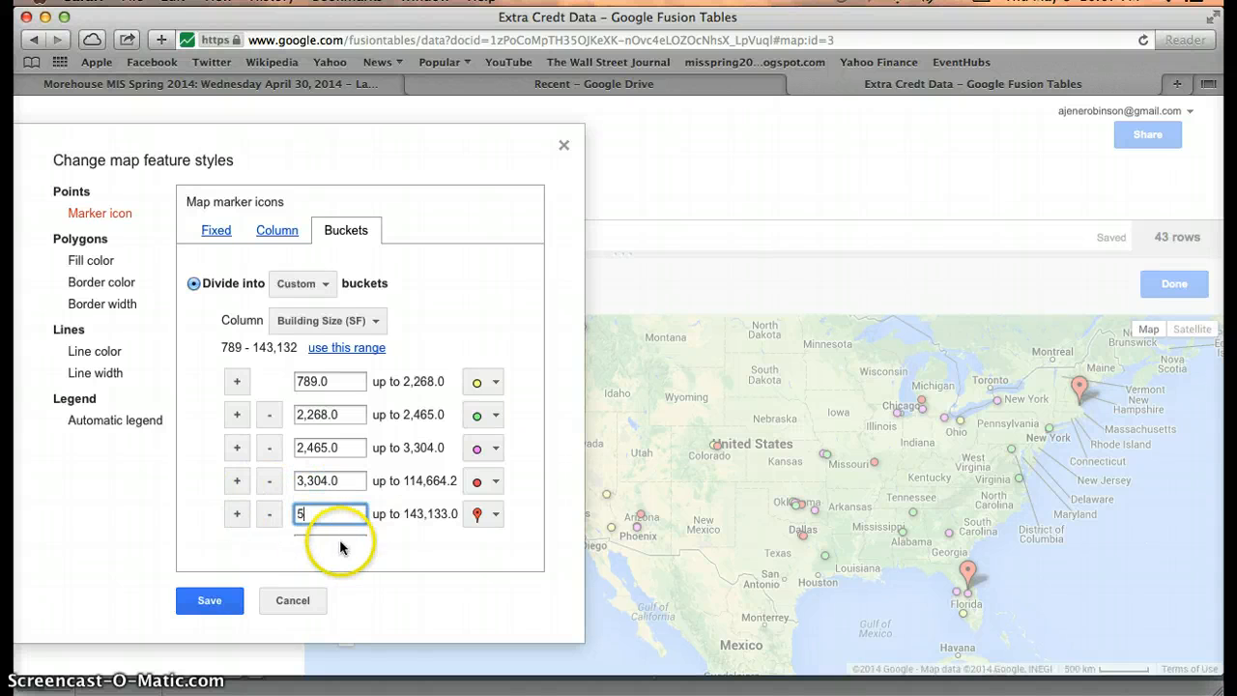
pyautogui.hotkey('ctrl', 'Up')
pyautogui.click(712, 480)
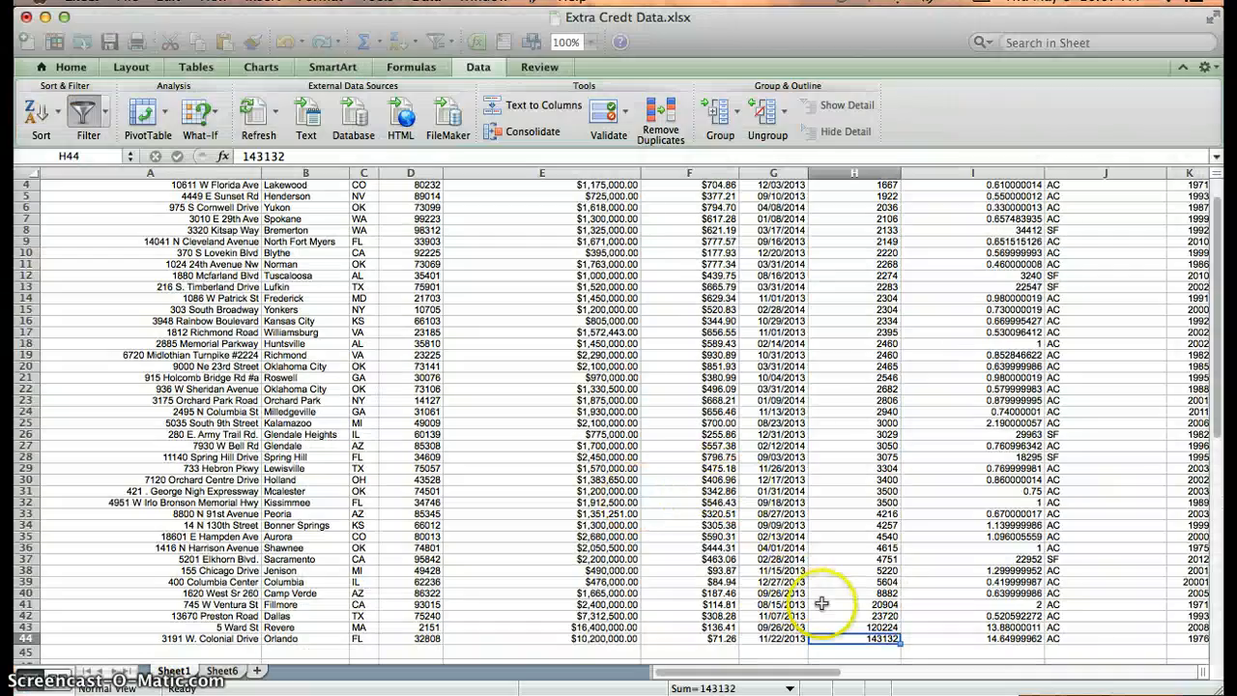
pyautogui.hotkey('ctrl', 'Up')
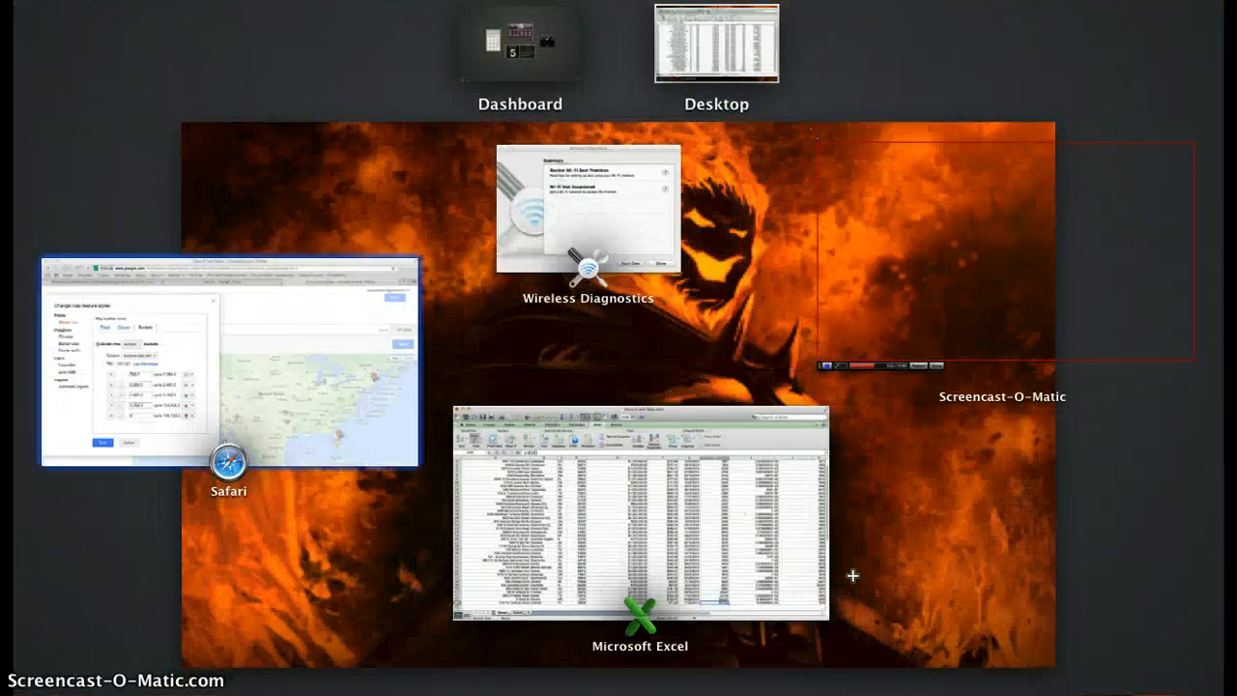
pyautogui.click(323, 425)
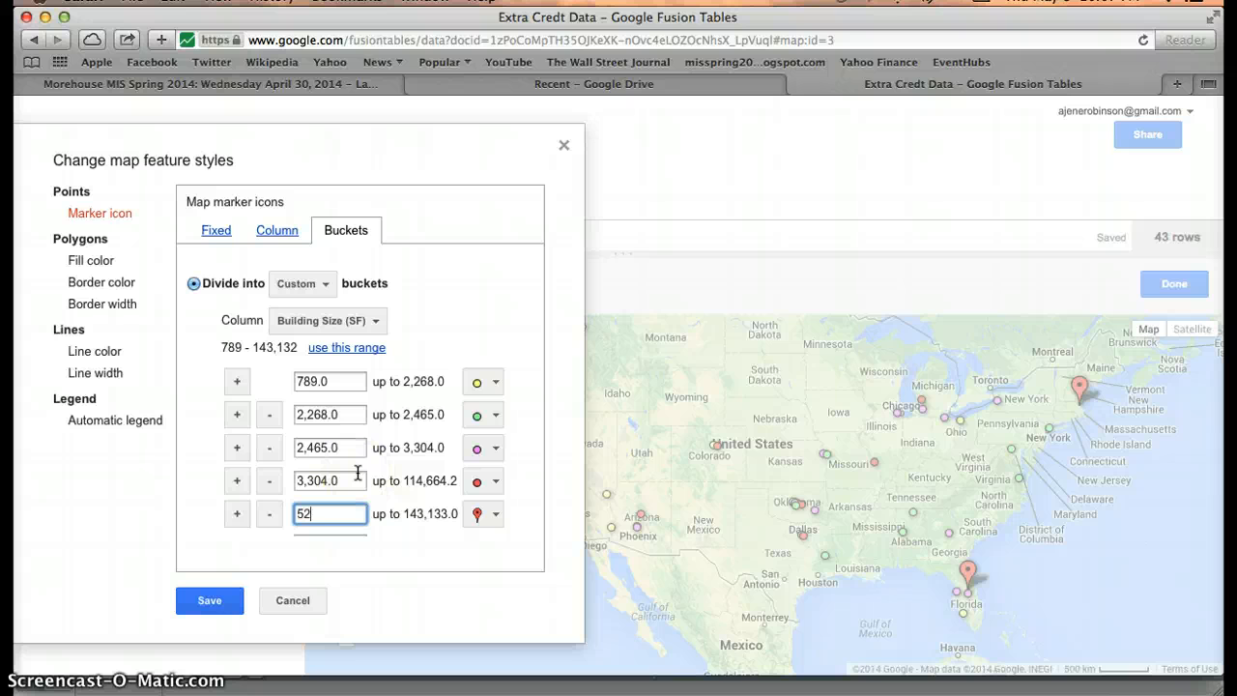
pyautogui.press('Tab')
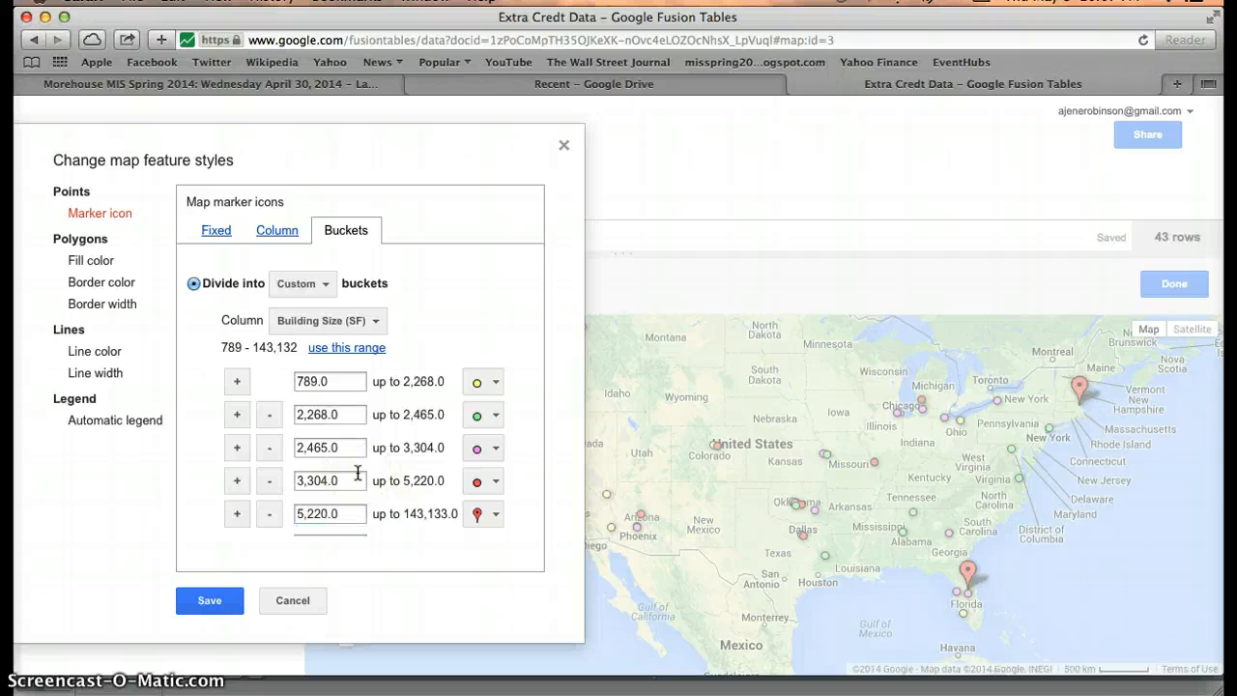
pyautogui.click(320, 523)
# Save the new bucket styles and review the map's red pins for 5,220 SF and above.
pyautogui.click(210, 601)
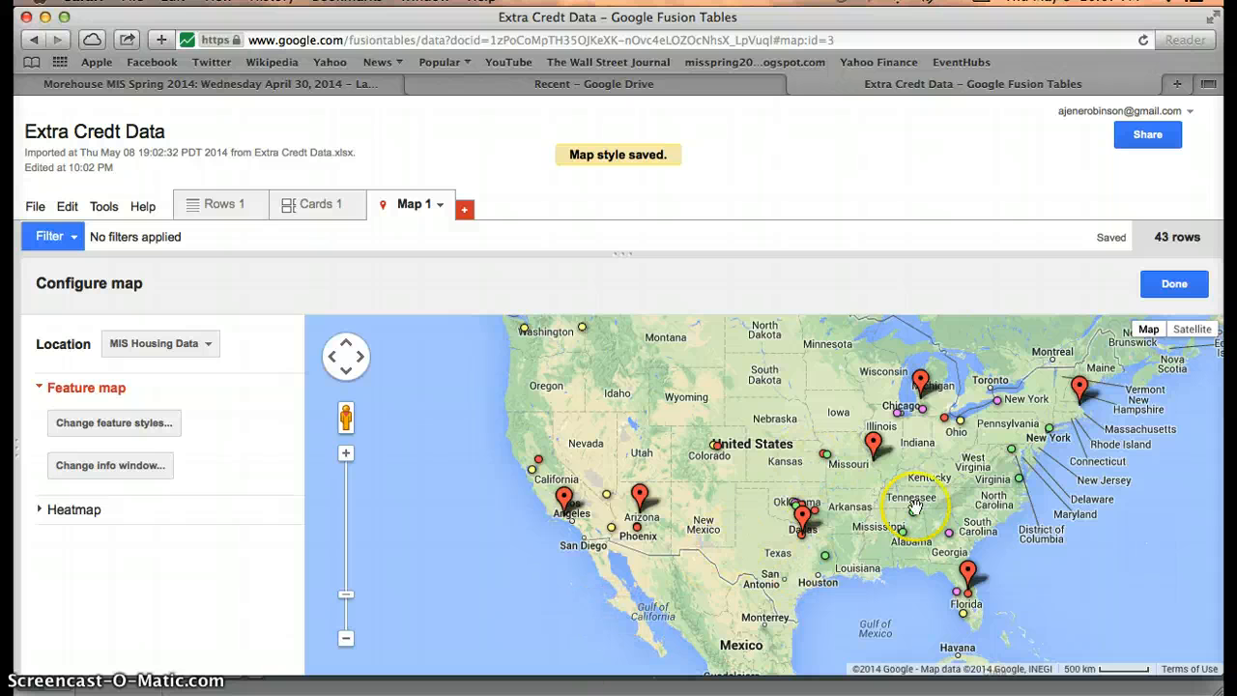
pyautogui.click(829, 559)
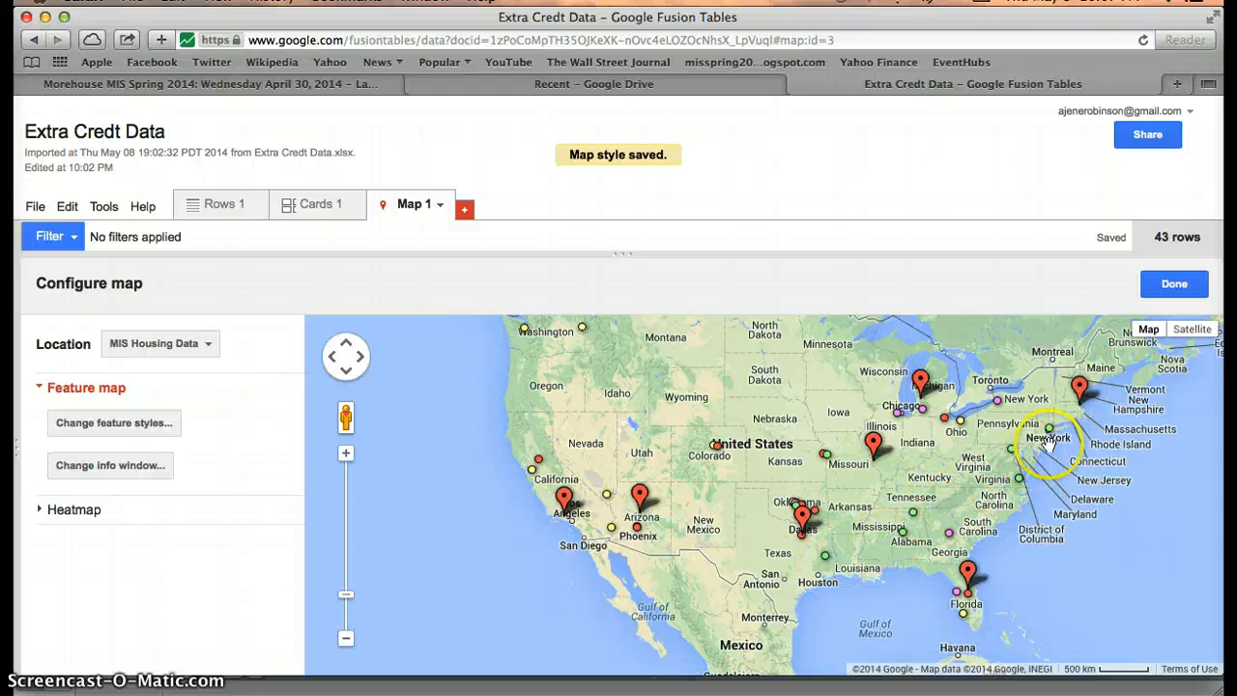
pyautogui.click(901, 535)
pyautogui.click(145, 425)
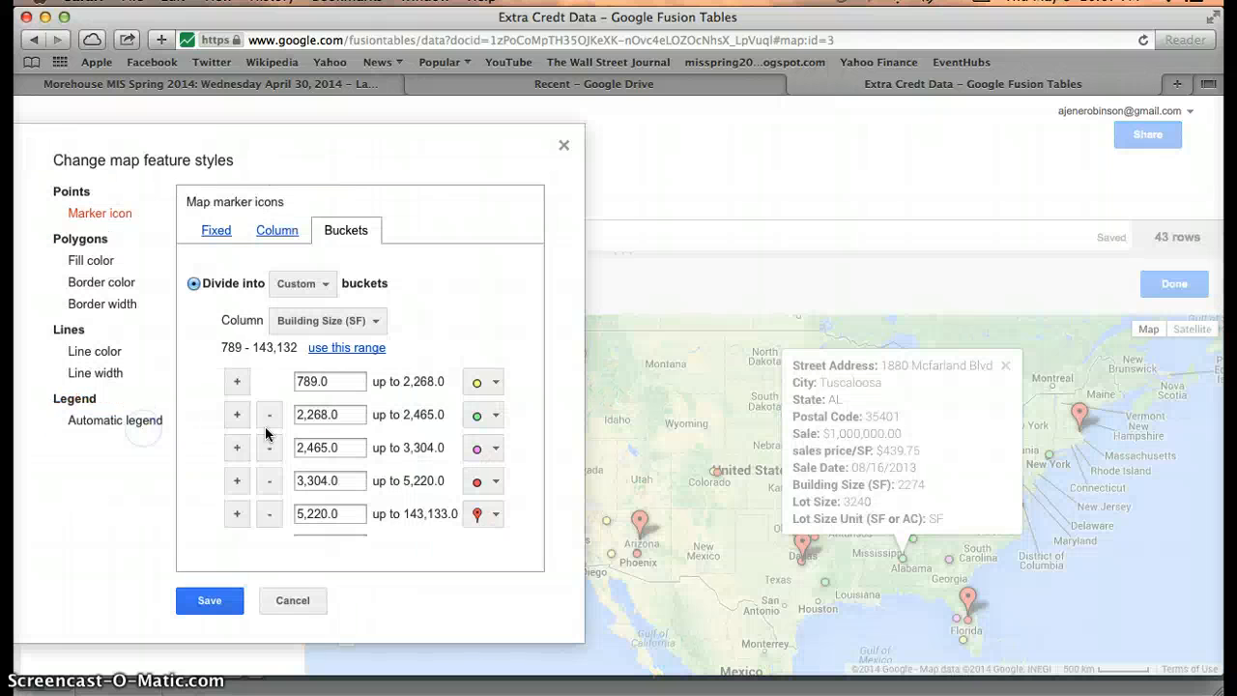
pyautogui.click(322, 439)
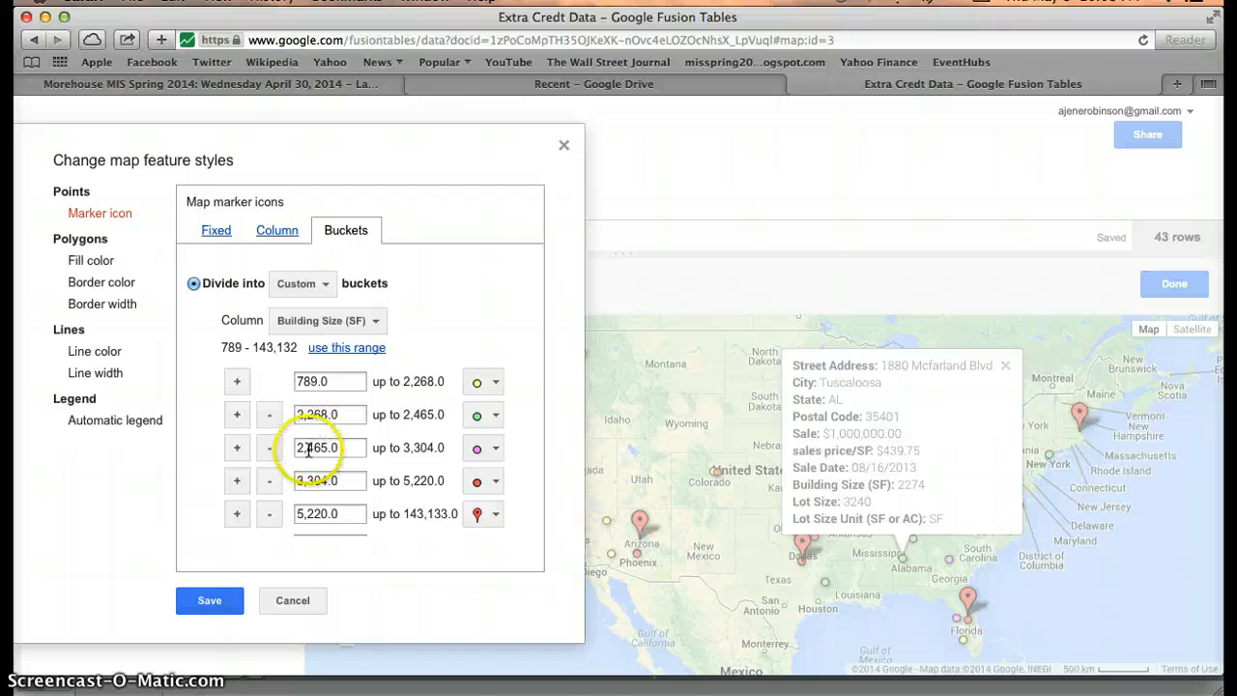
pyautogui.click(202, 601)
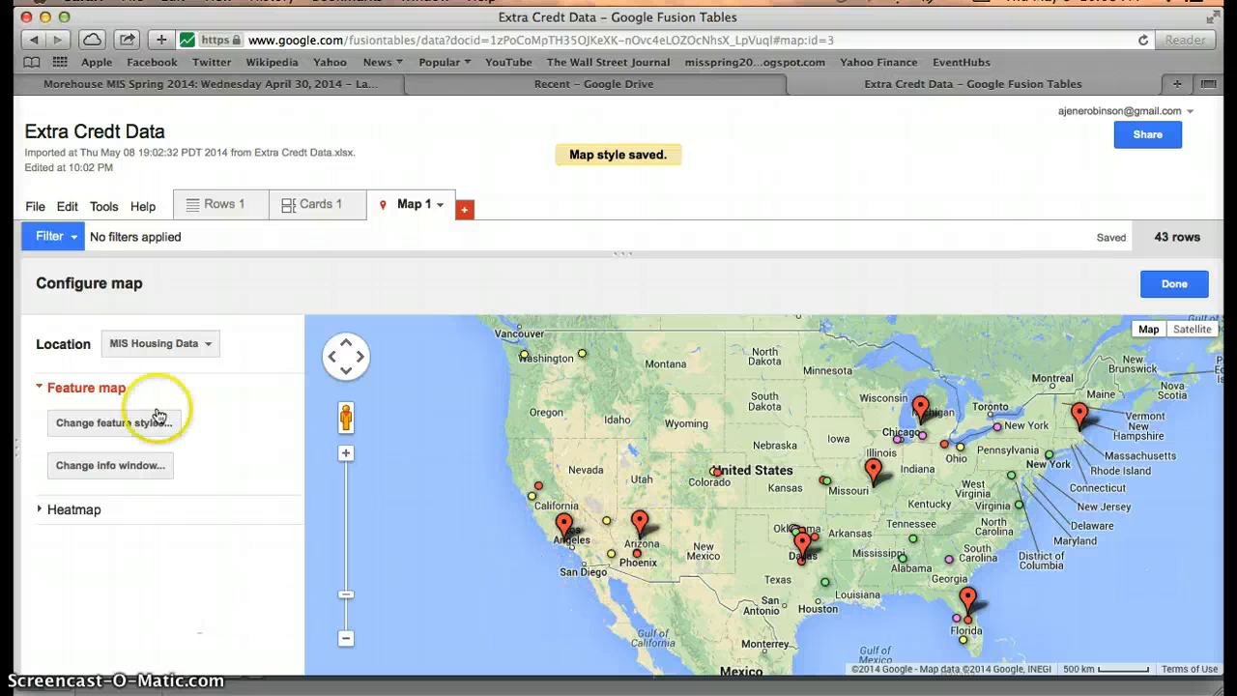
pyautogui.click(102, 433)
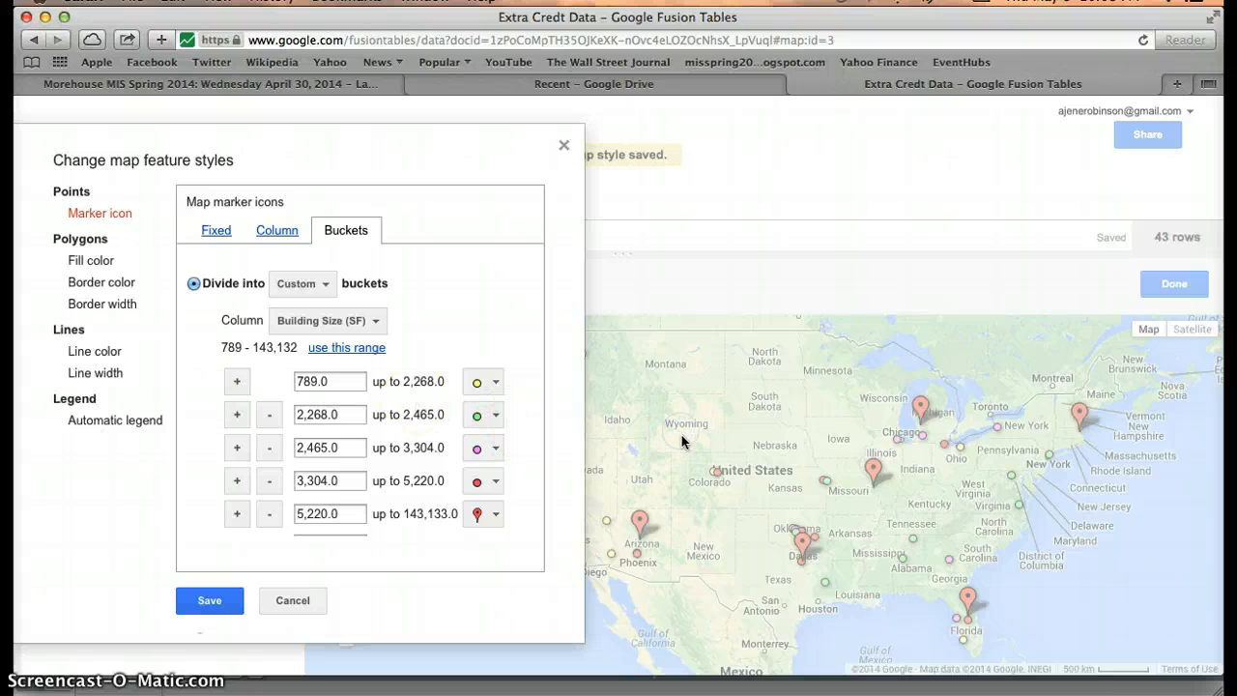
pyautogui.click(209, 600)
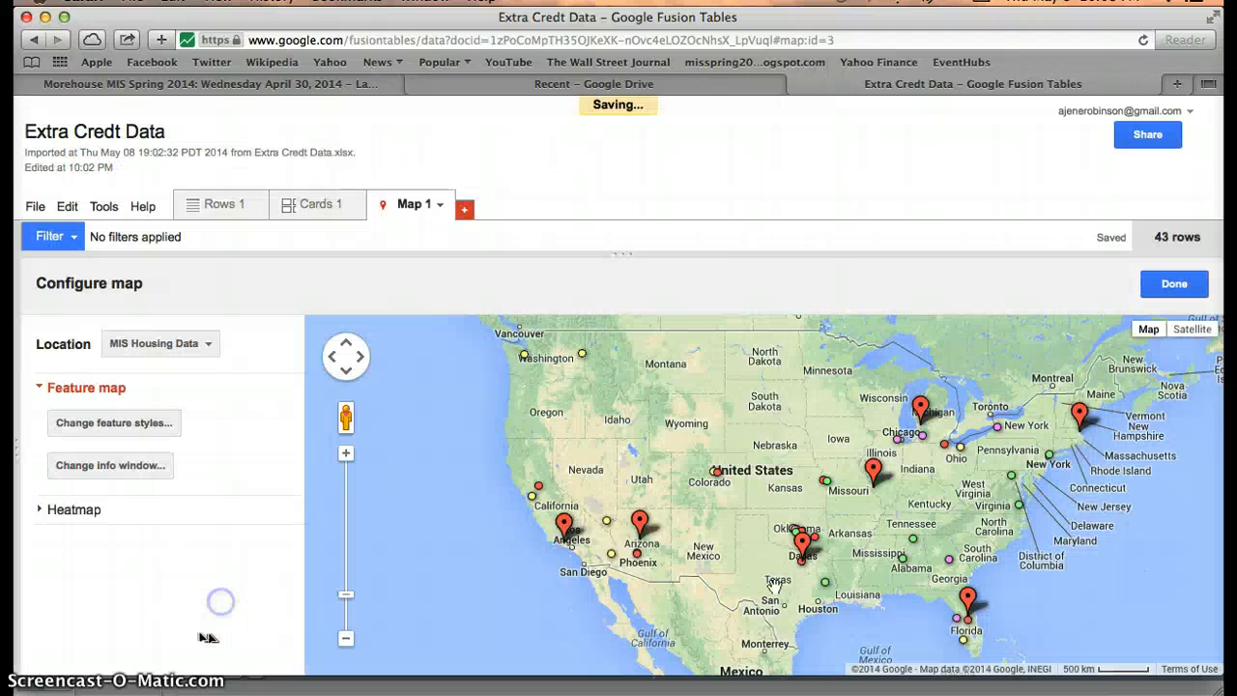
pyautogui.click(813, 541)
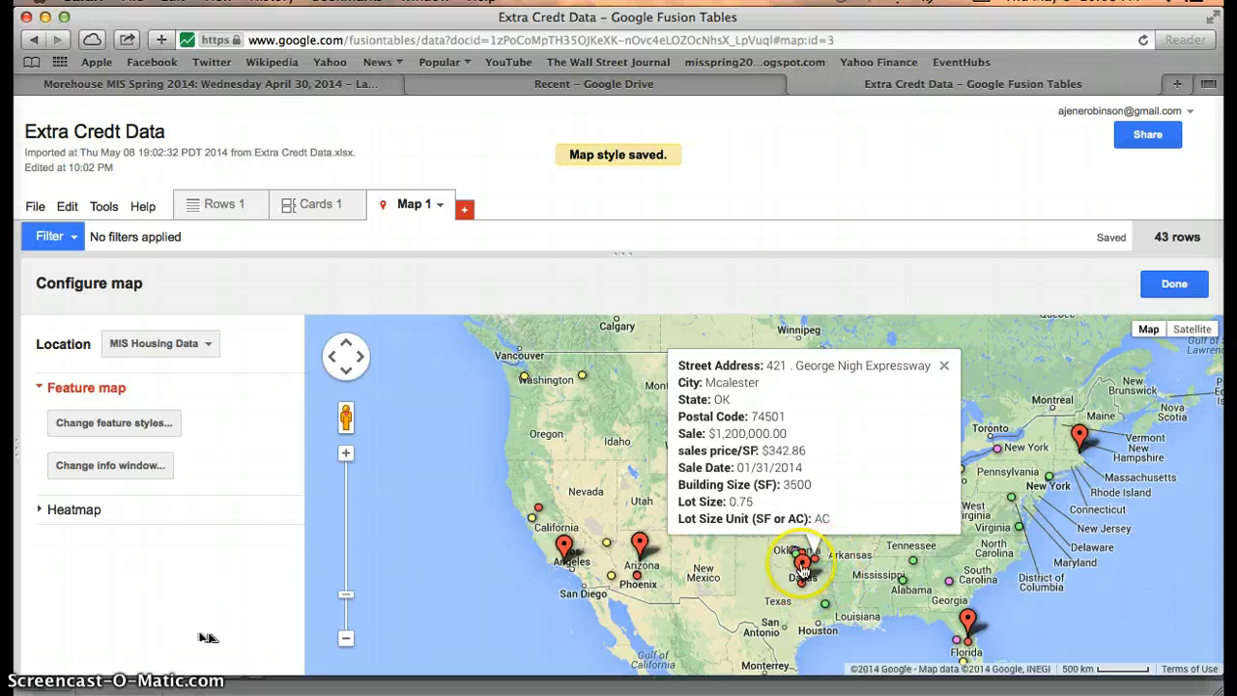
pyautogui.click(131, 426)
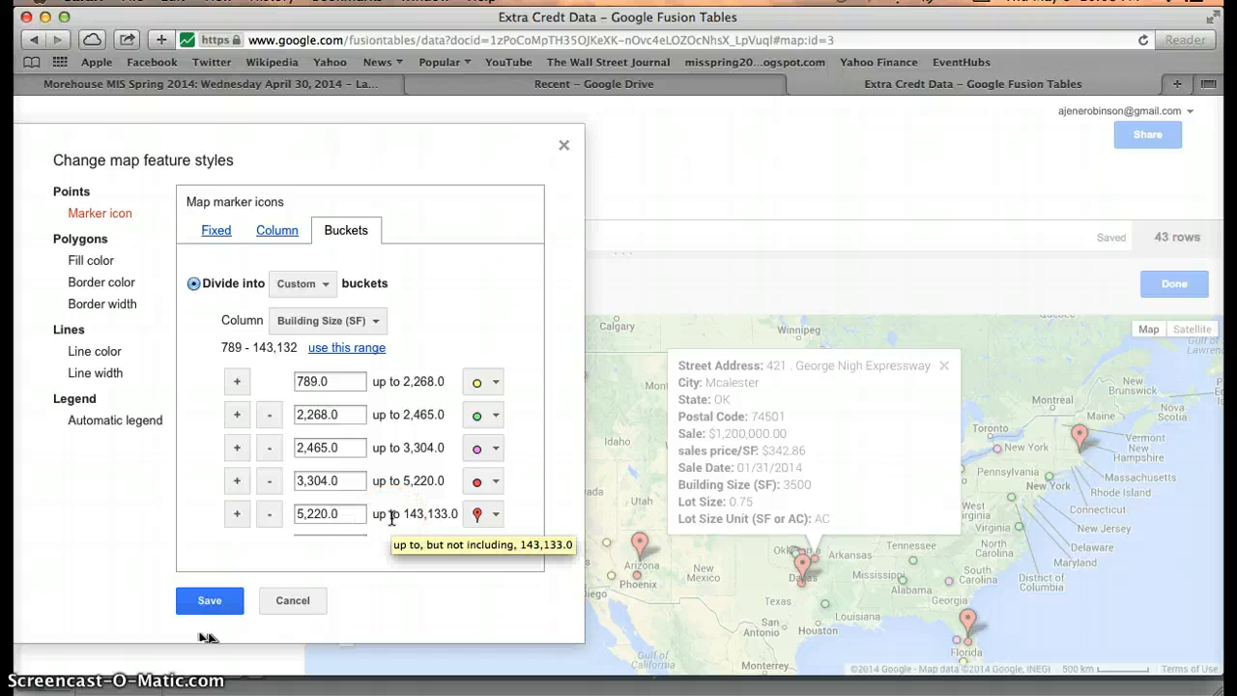
pyautogui.click(211, 597)
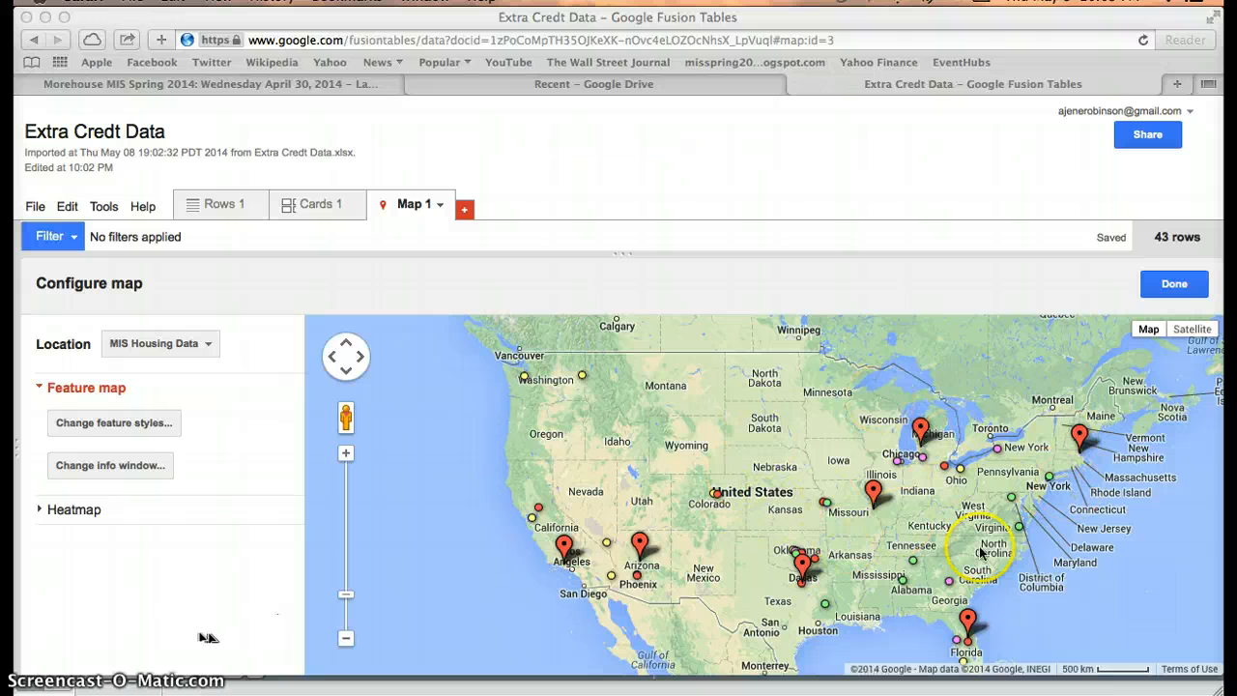
# Place the automatic marker legend at the bottom-right position and save the style.
pyautogui.click(88, 429)
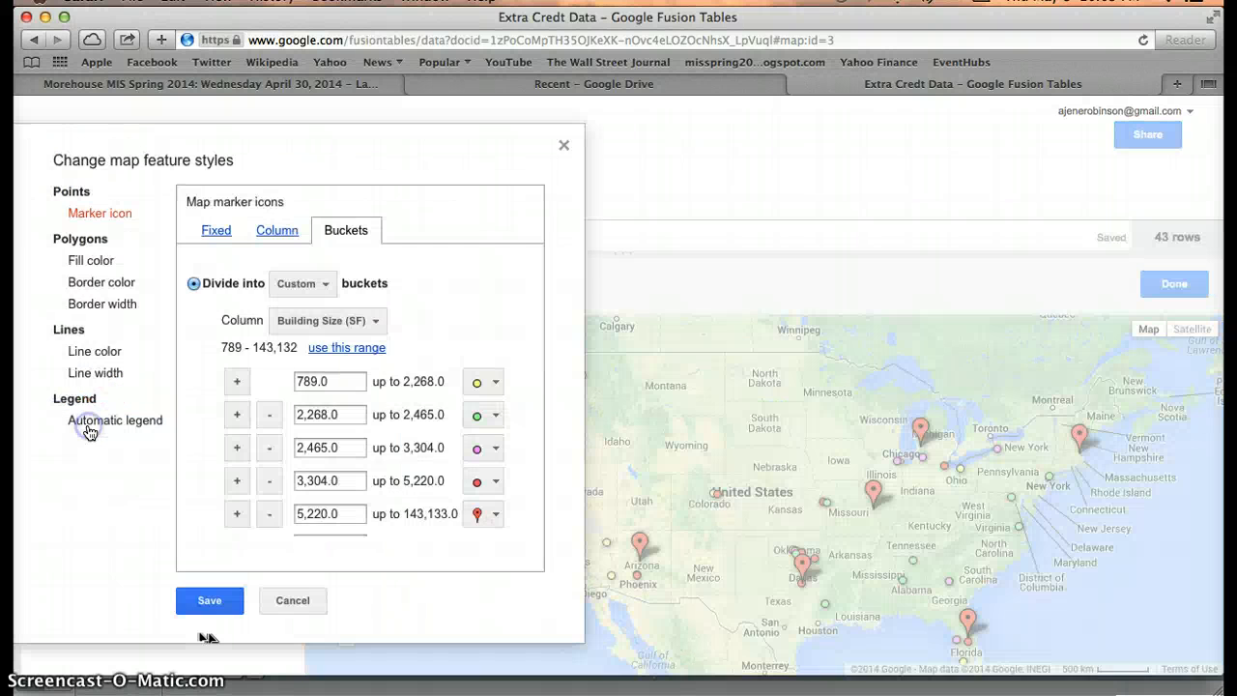
pyautogui.click(103, 423)
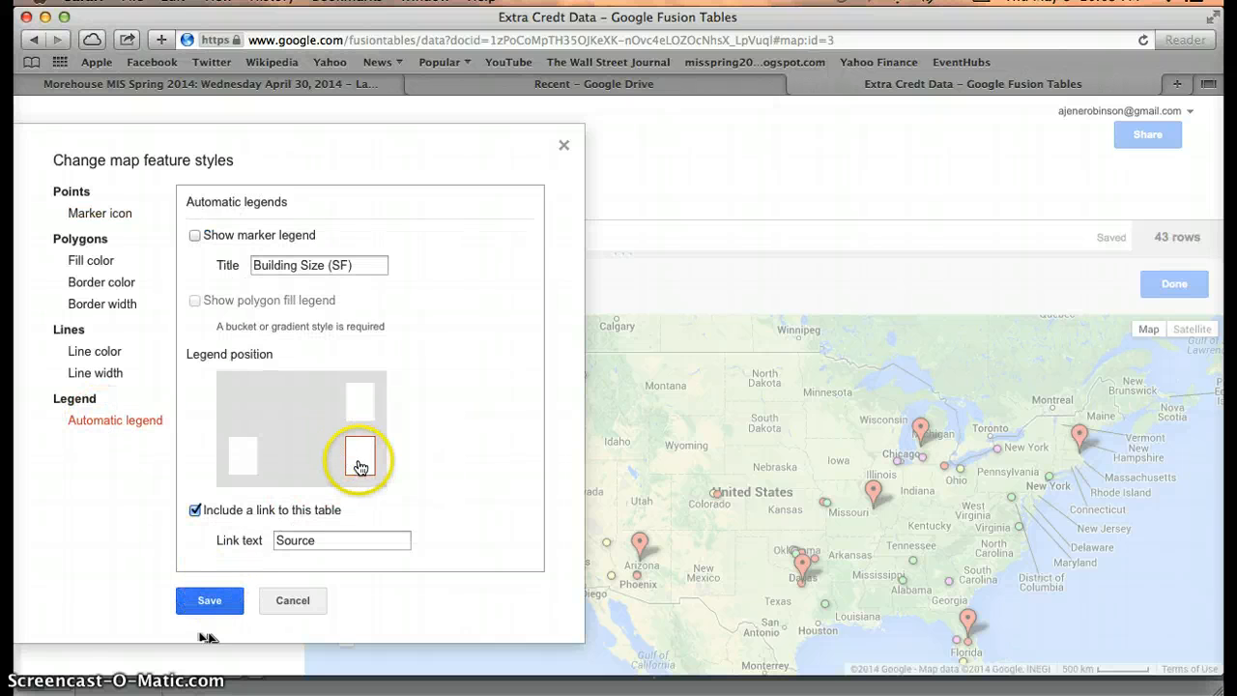
pyautogui.click(212, 601)
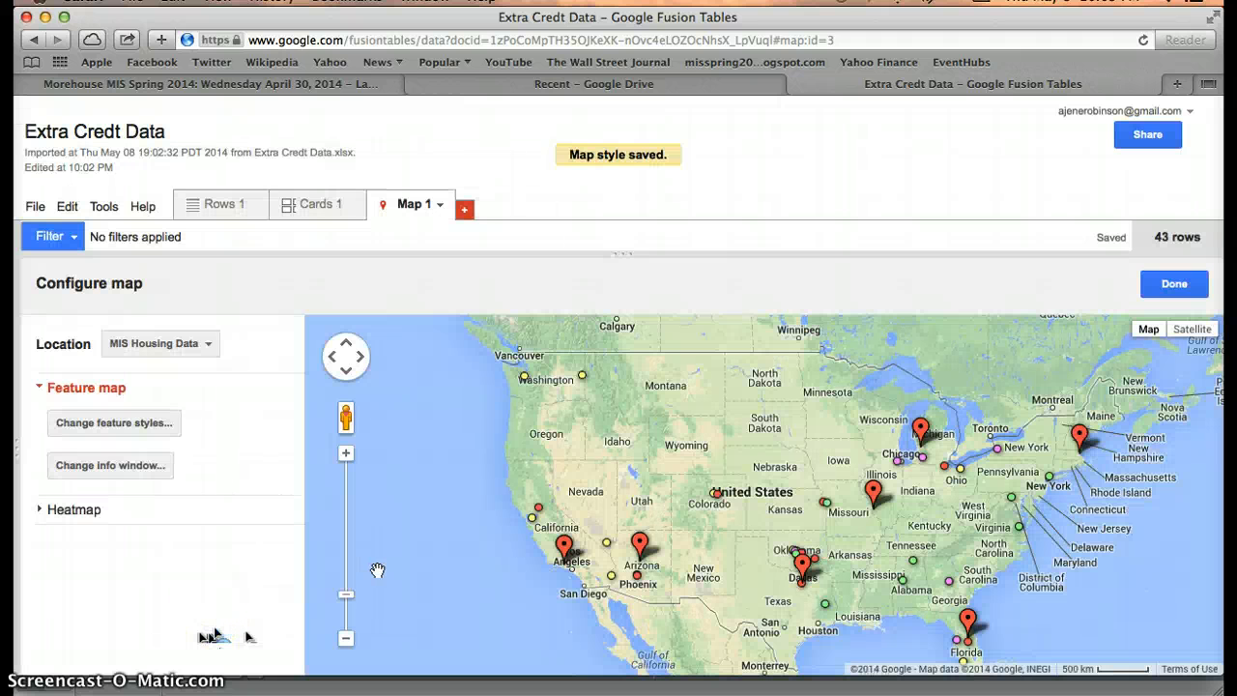
# Recentre the map on North America and switch on the Building Size (SF) marker legend.
pyautogui.moveTo(530, 507); pyautogui.dragTo(393, 456)
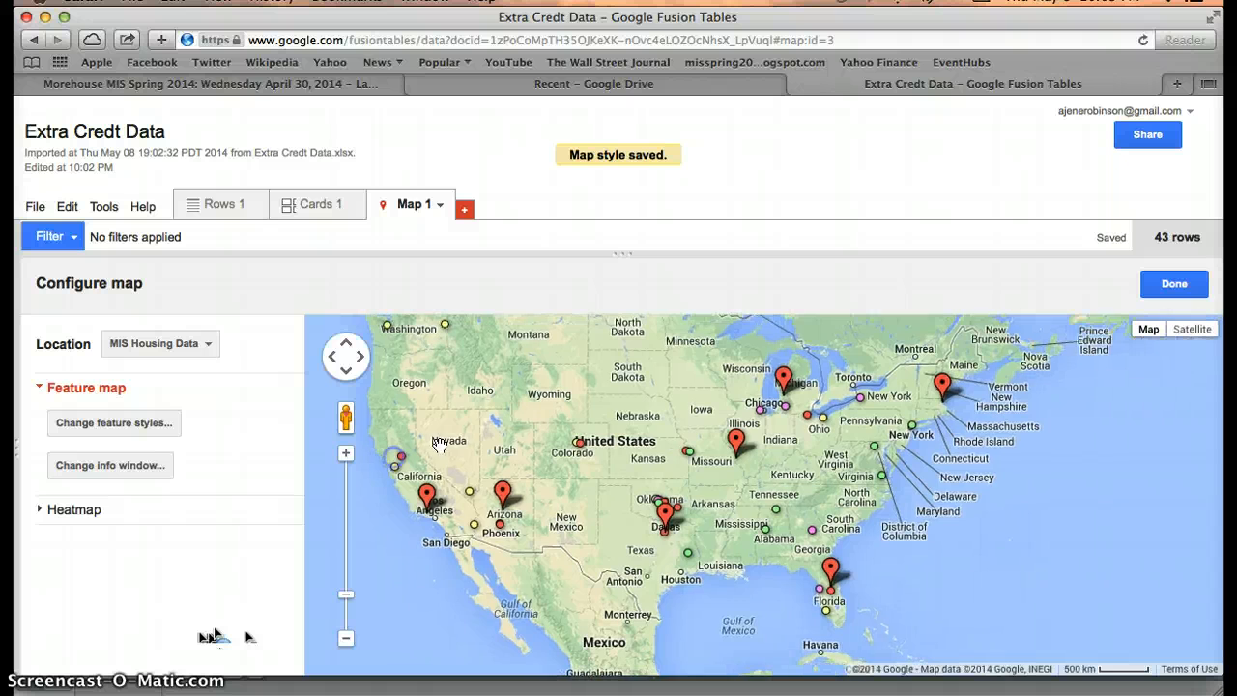
pyautogui.moveTo(349, 615); pyautogui.dragTo(349, 642)
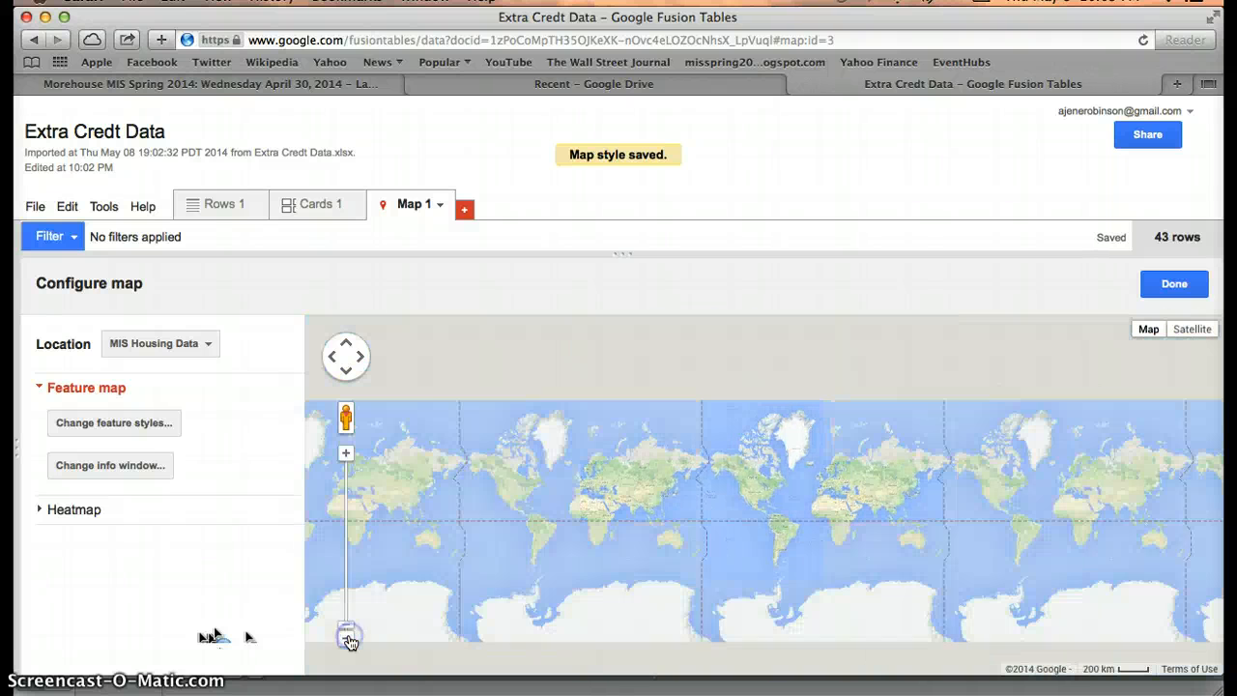
pyautogui.doubleClick(346, 451)
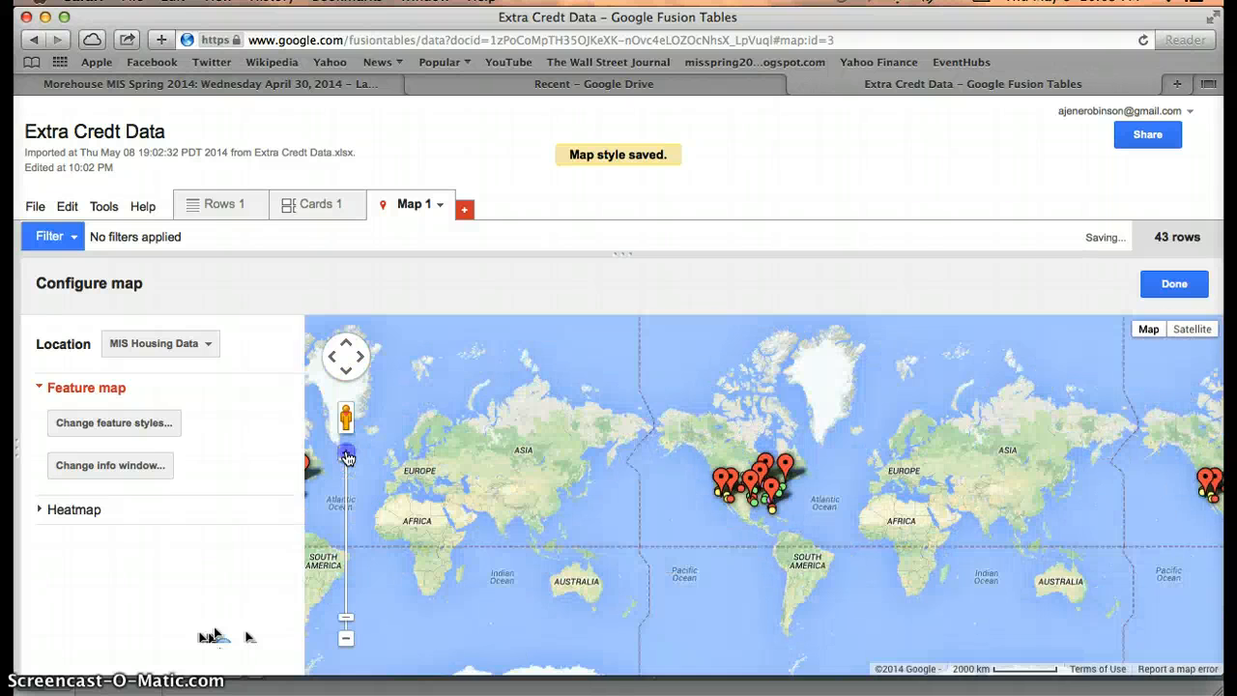
pyautogui.click(347, 455)
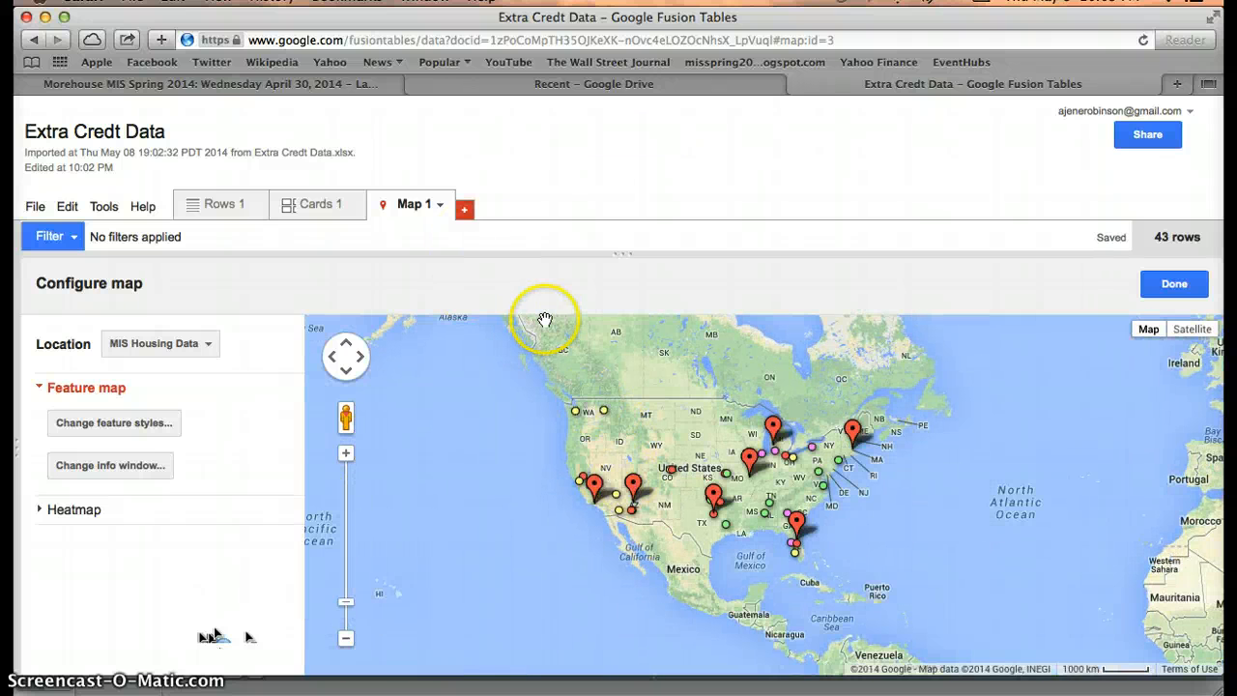
pyautogui.click(95, 429)
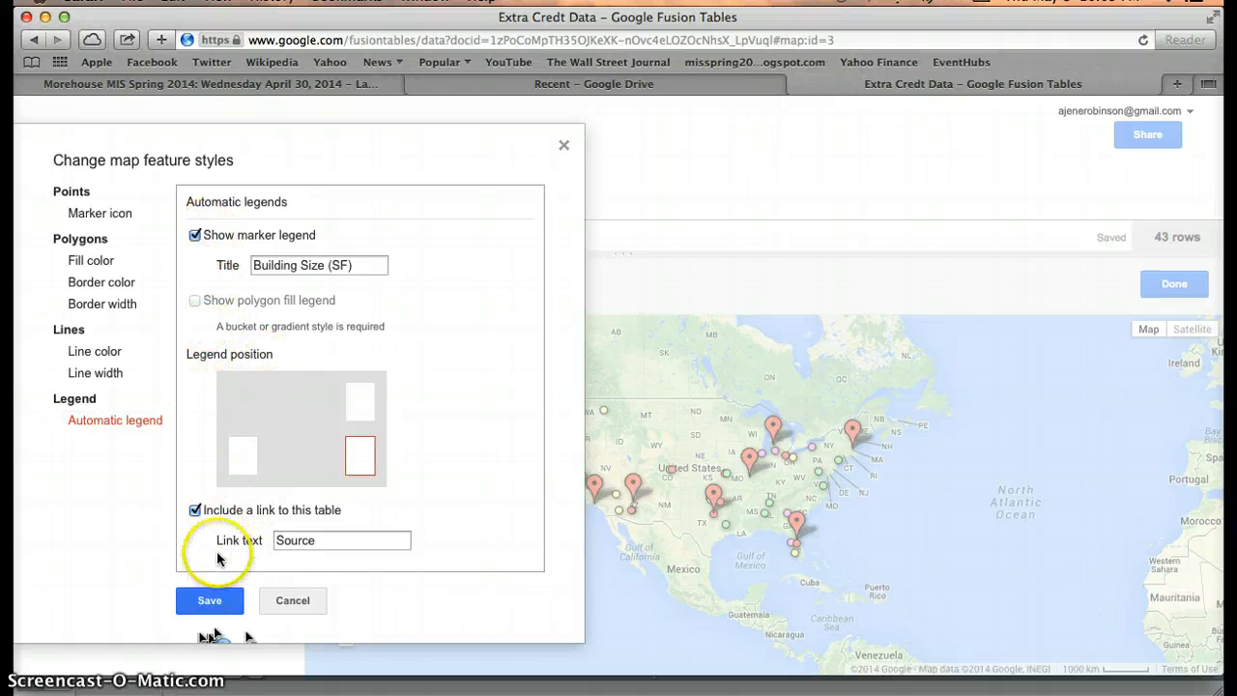
# Save so the five-range Building Size (SF) legend appears, then zoom in on the US.
pyautogui.click(209, 599)
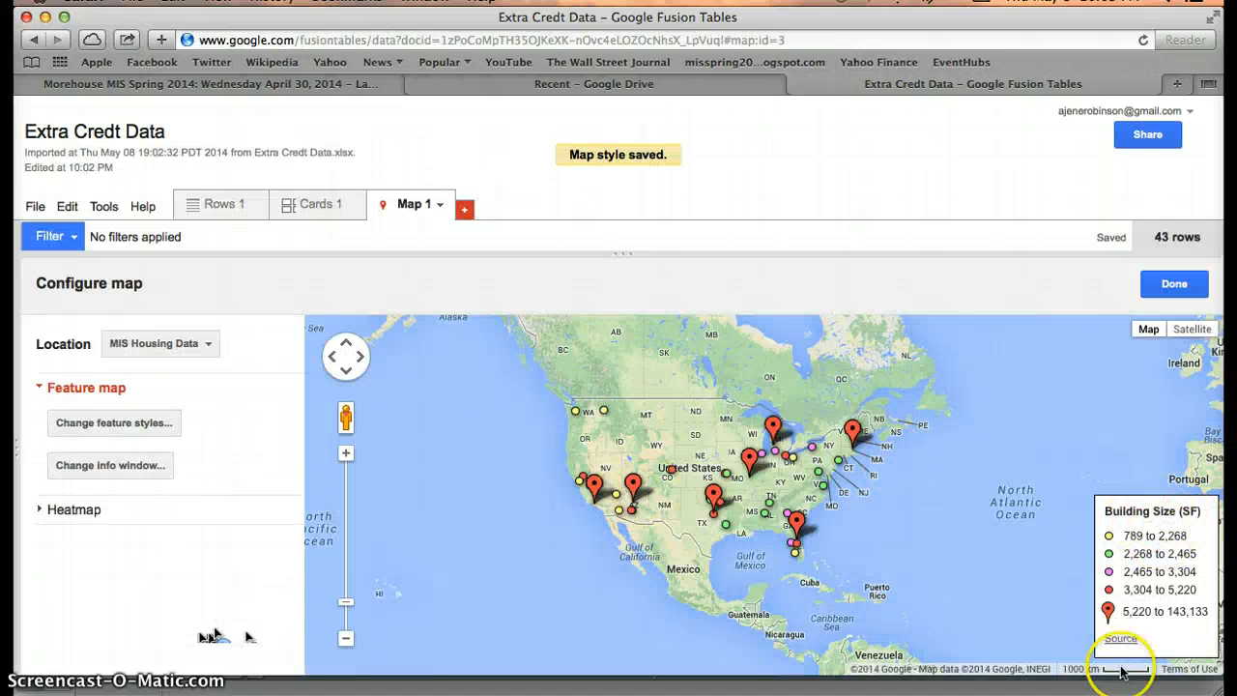
pyautogui.click(345, 453)
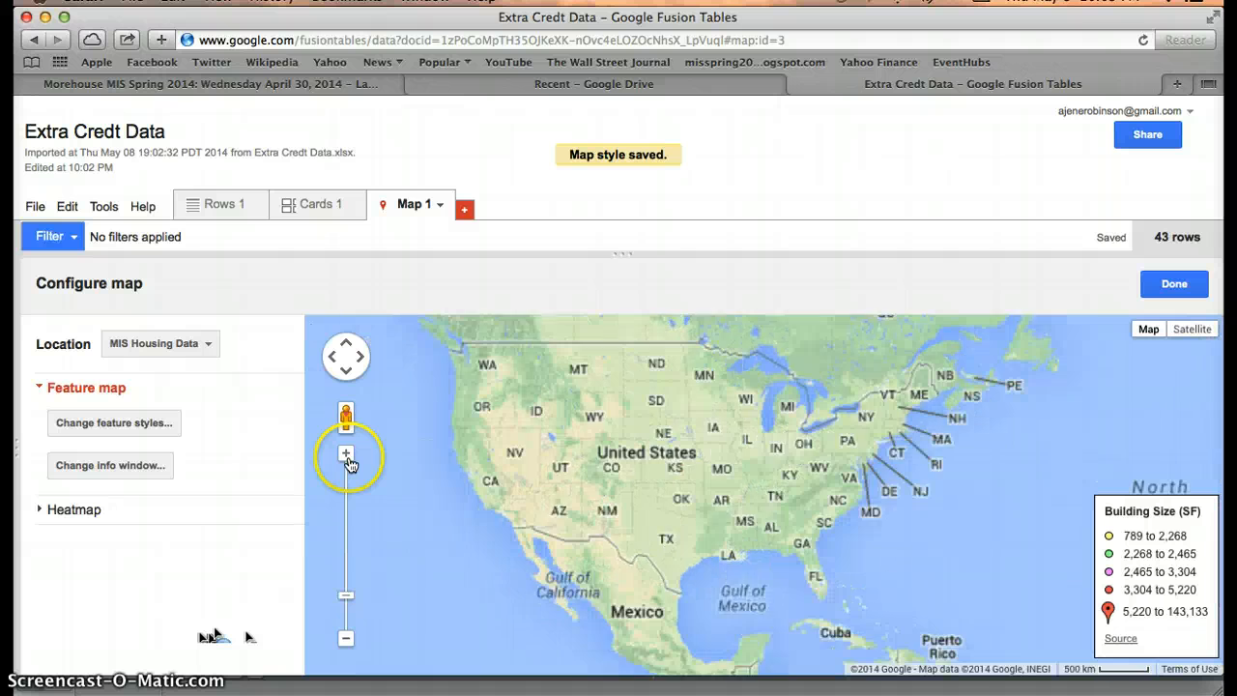